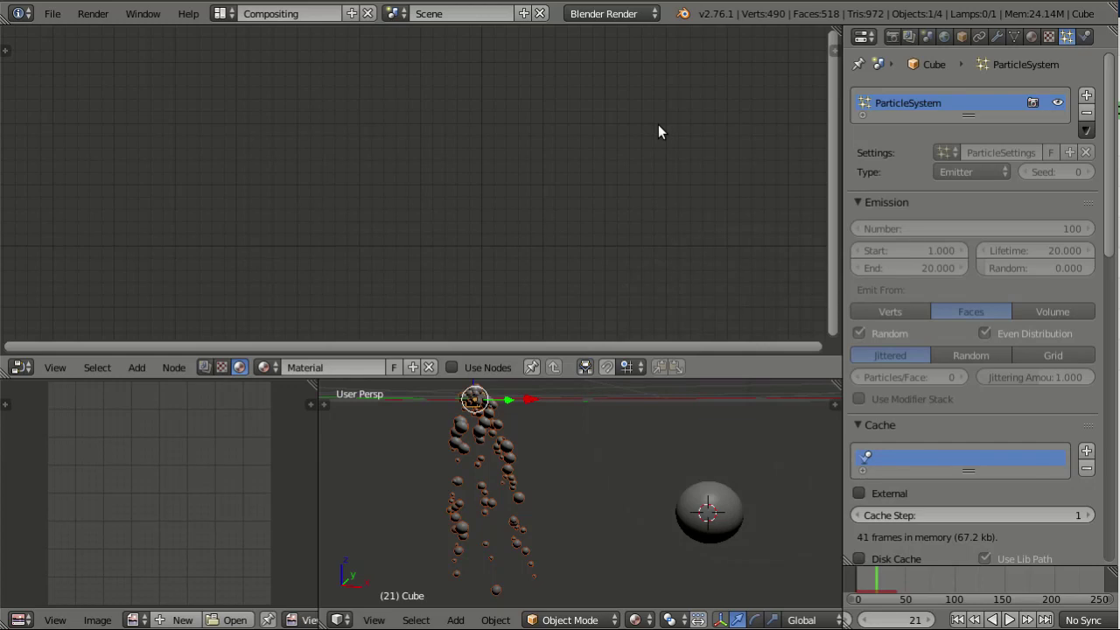
Step: Keep Blender Render as the render engine and set the 3D viewport to Material shading
click(630, 13)
click(607, 34)
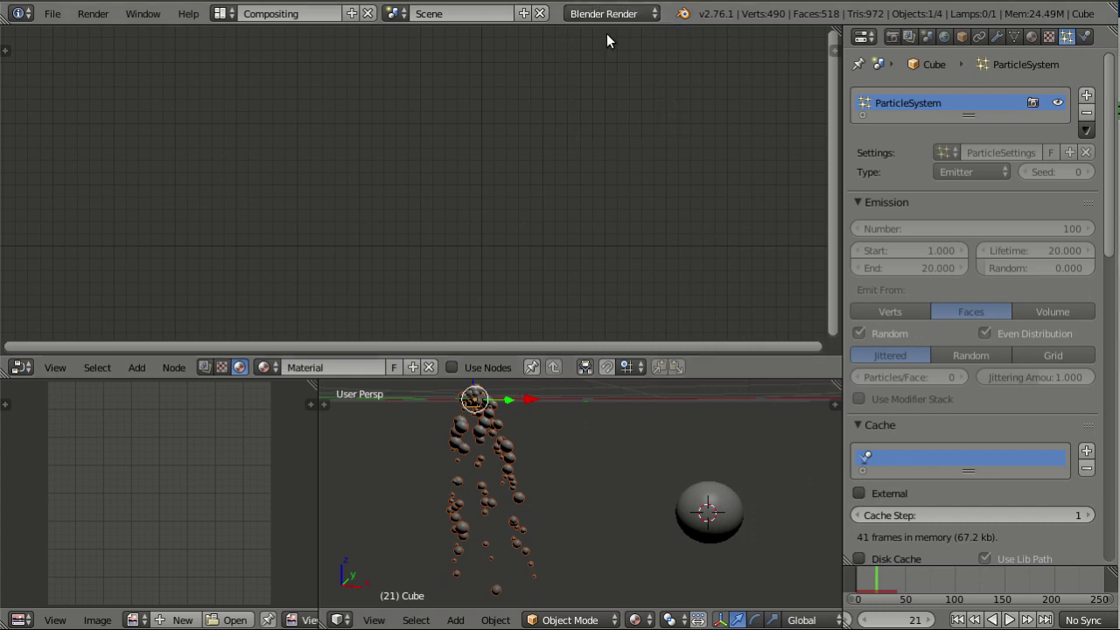
click(644, 620)
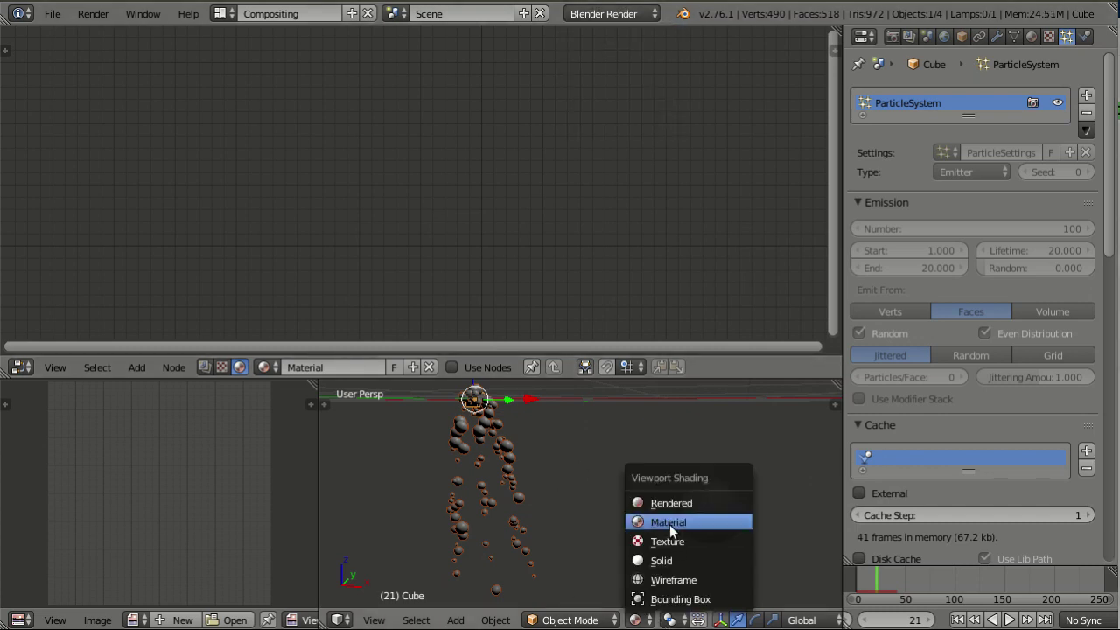
click(669, 522)
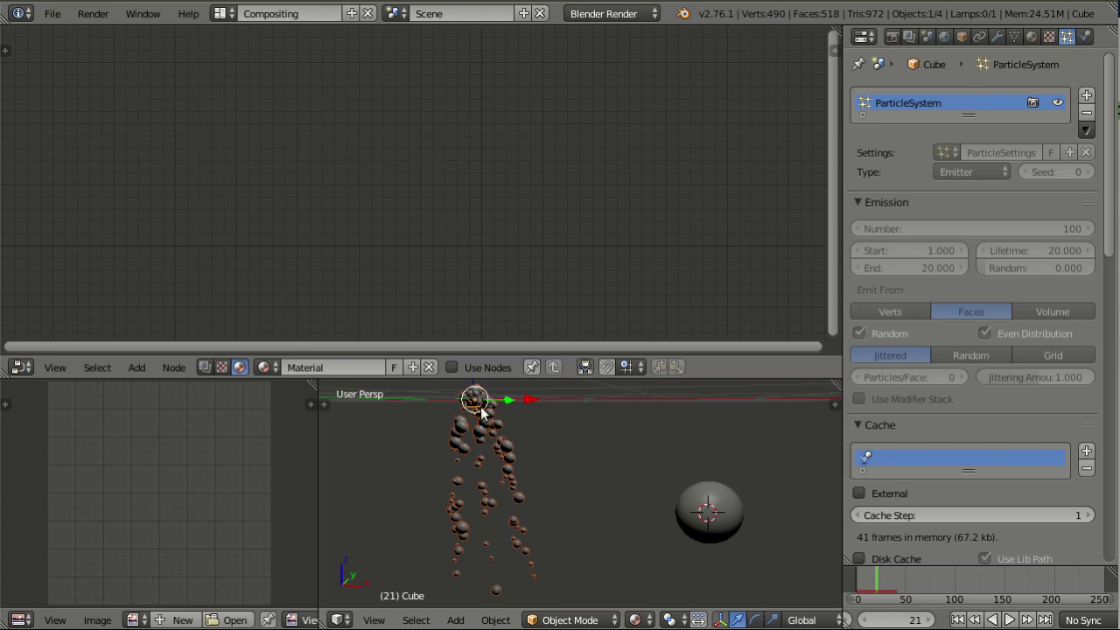
Step: Scroll the Properties editor down to the particle Physics and Render panels, where Sphere is the dupli object
drag(1107, 175, 1050, 482)
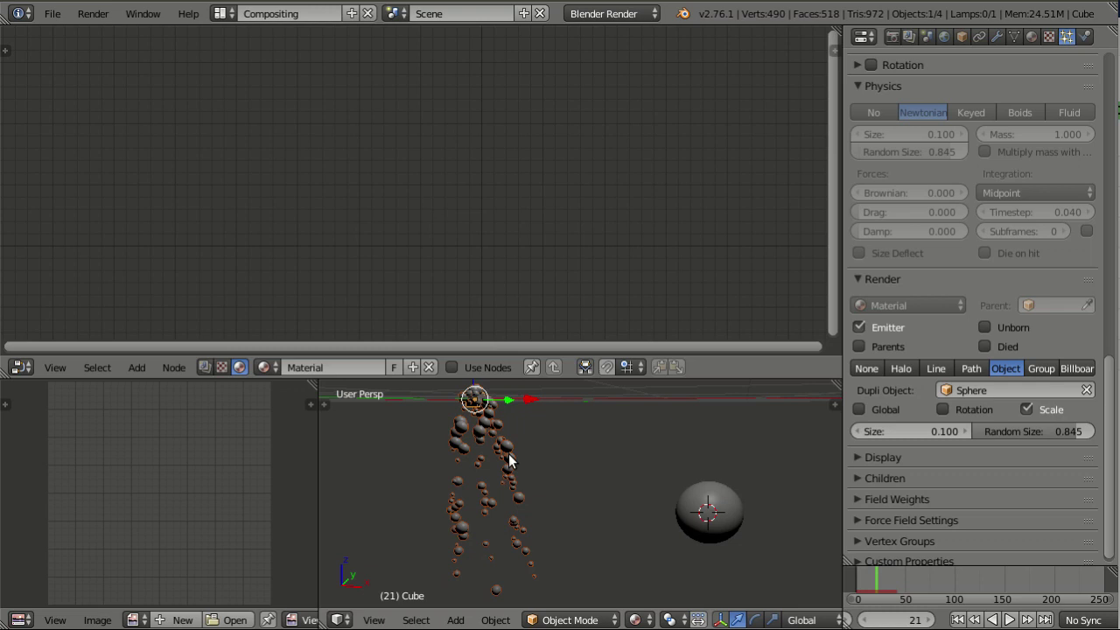
Step: Select the Sphere, add a node material Material.002, and assign Material.002 to its Material node
right_click(726, 499)
click(1032, 36)
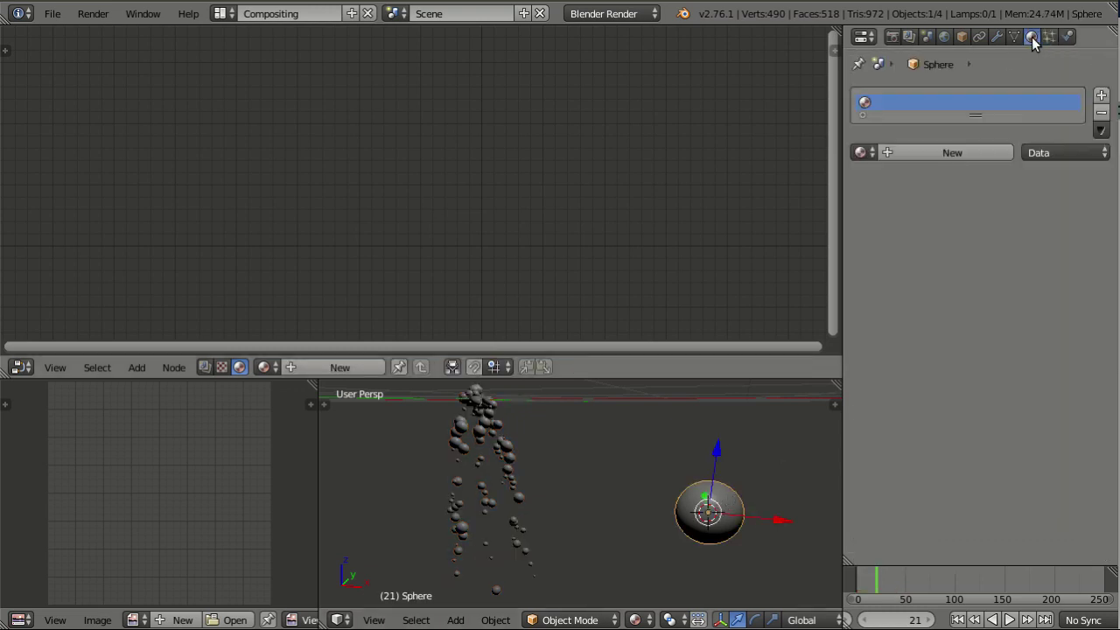
click(964, 154)
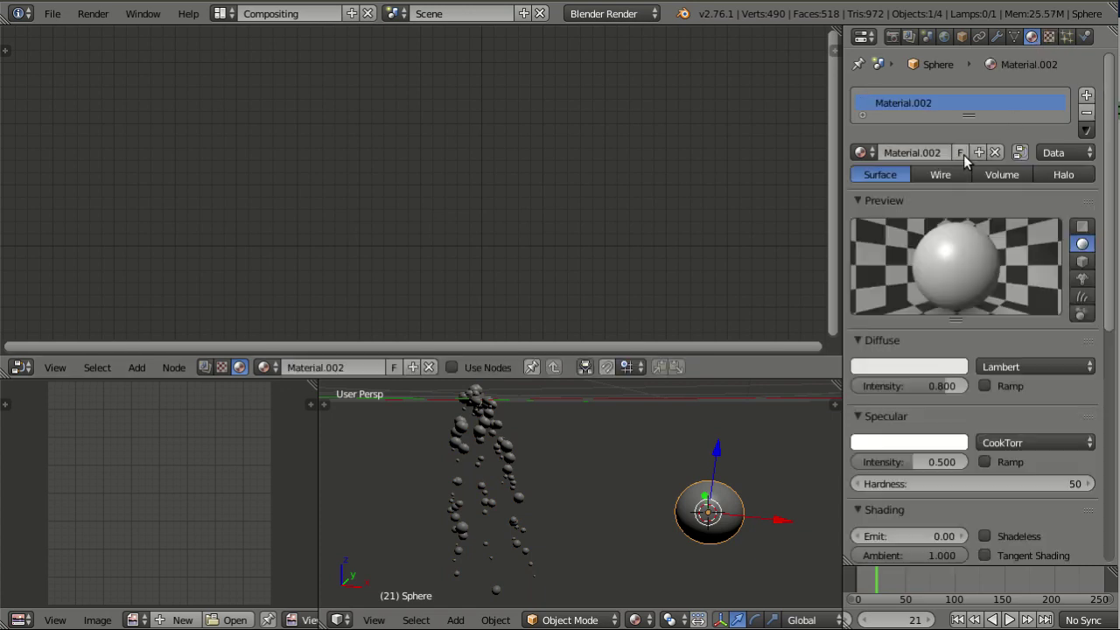
click(1021, 152)
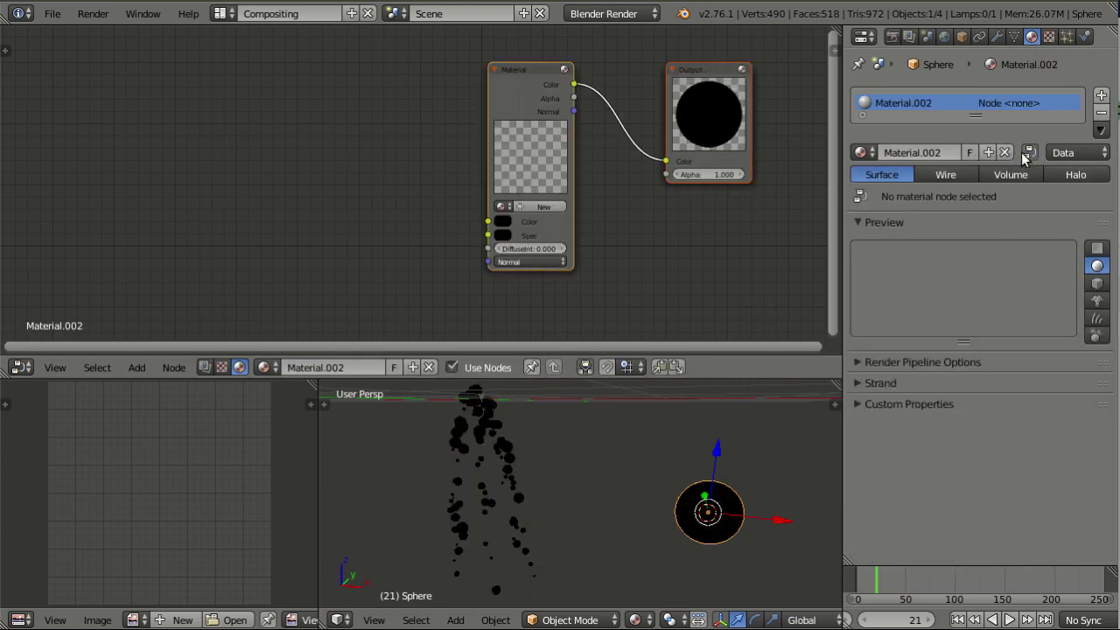
click(502, 206)
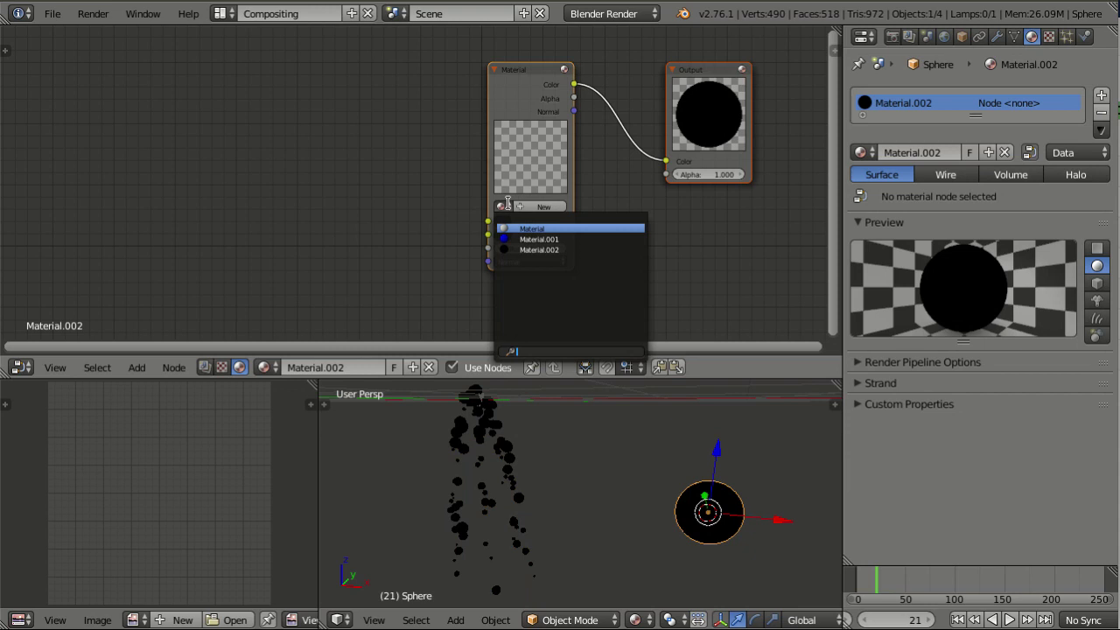
click(536, 249)
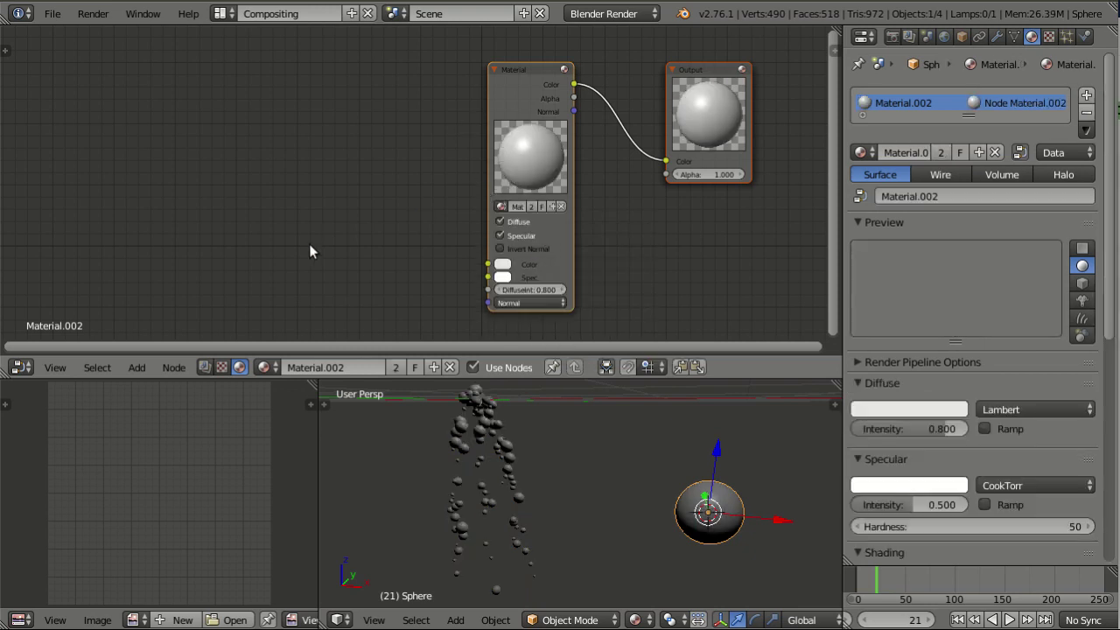
middle_drag(446, 495, 544, 485)
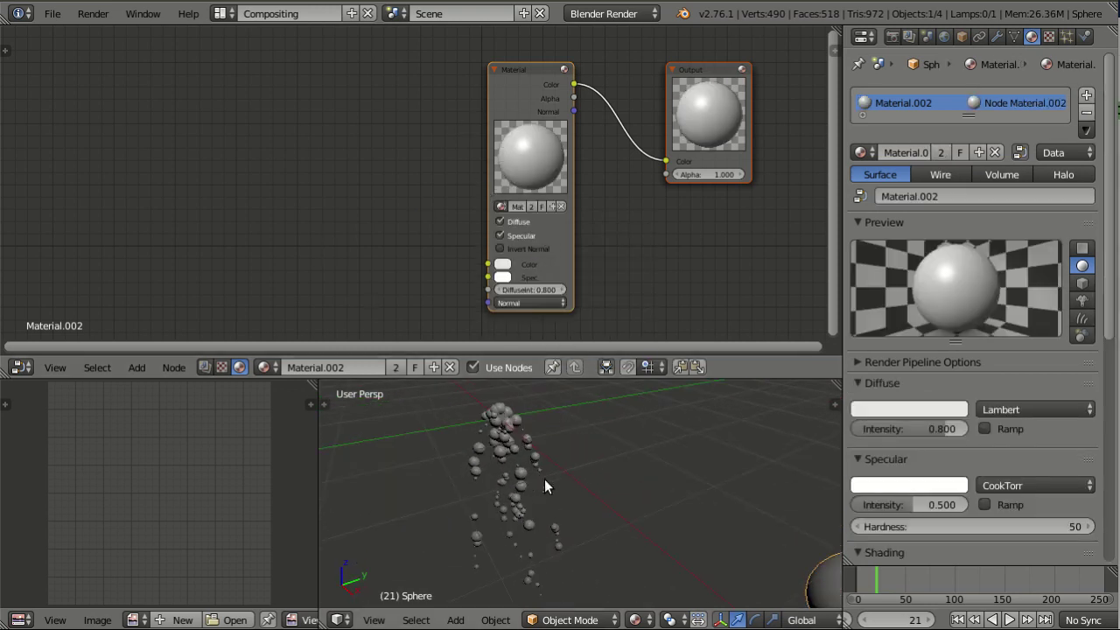
Step: Add a Particle Info node on the left and link its Location output into the Material node's Color
key(shift+a)
mouse_move(128, 94)
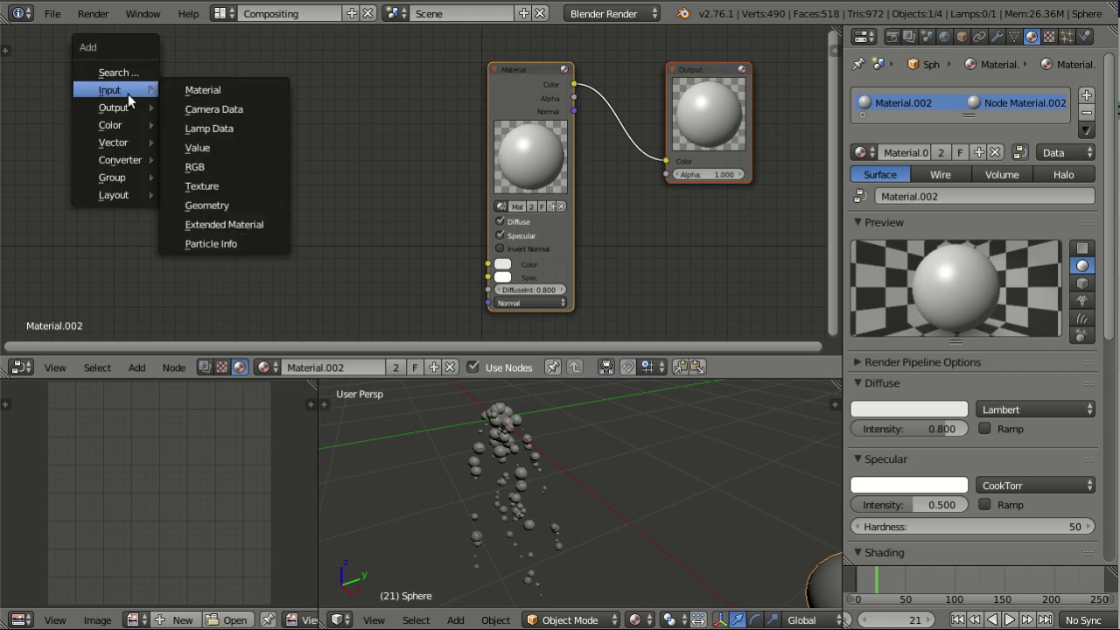
click(268, 243)
click(98, 161)
scroll(187, 190, up, 1)
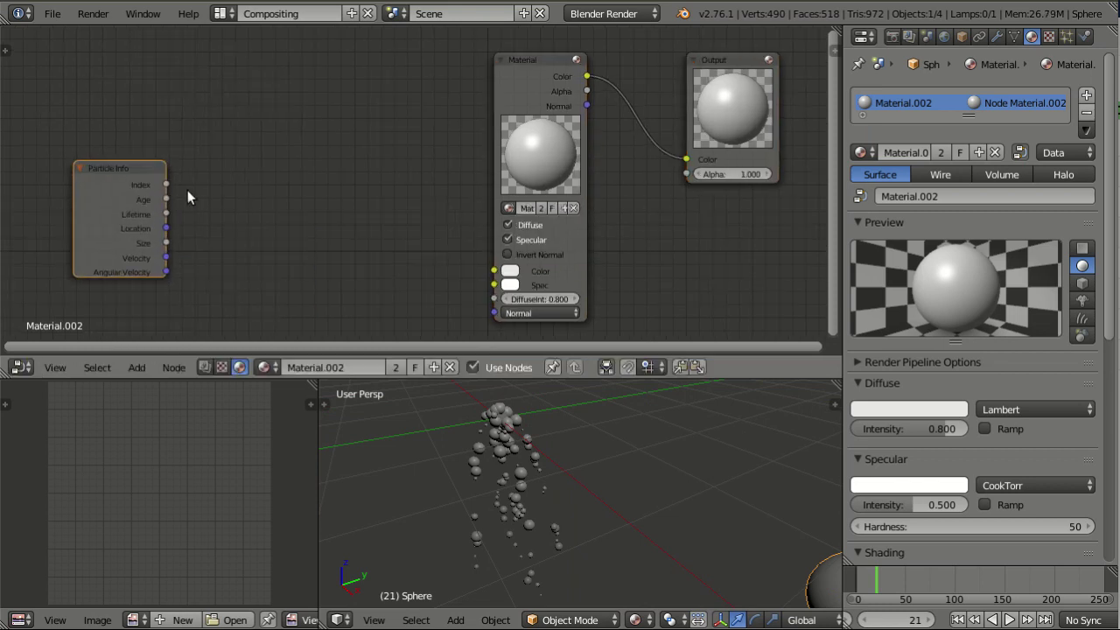
middle_drag(188, 190, 222, 162)
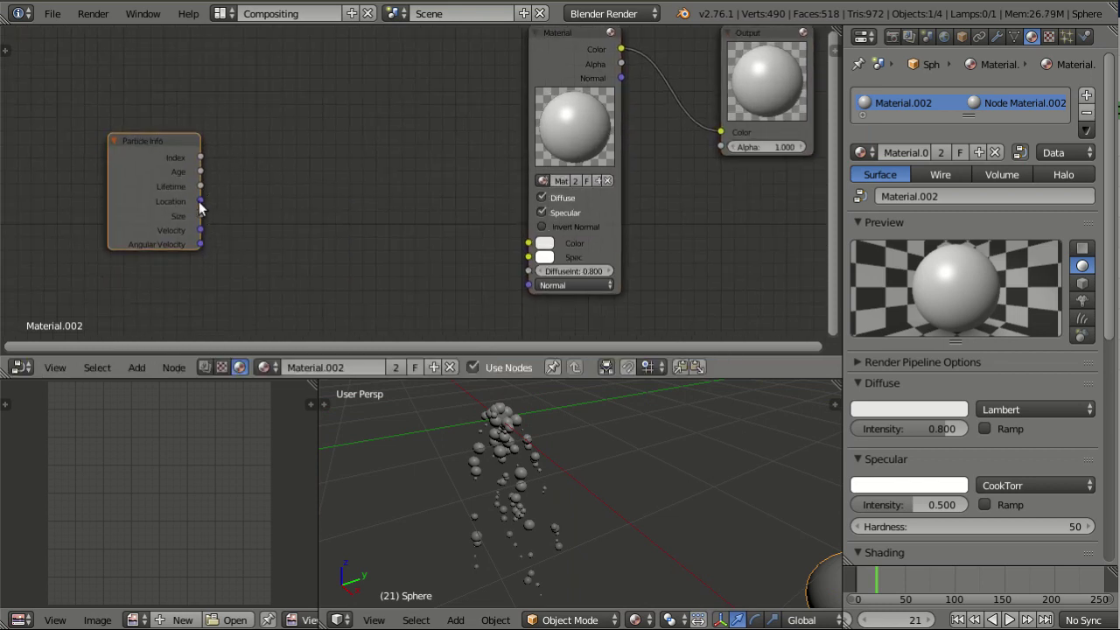
drag(200, 207, 535, 249)
middle_drag(557, 512, 478, 539)
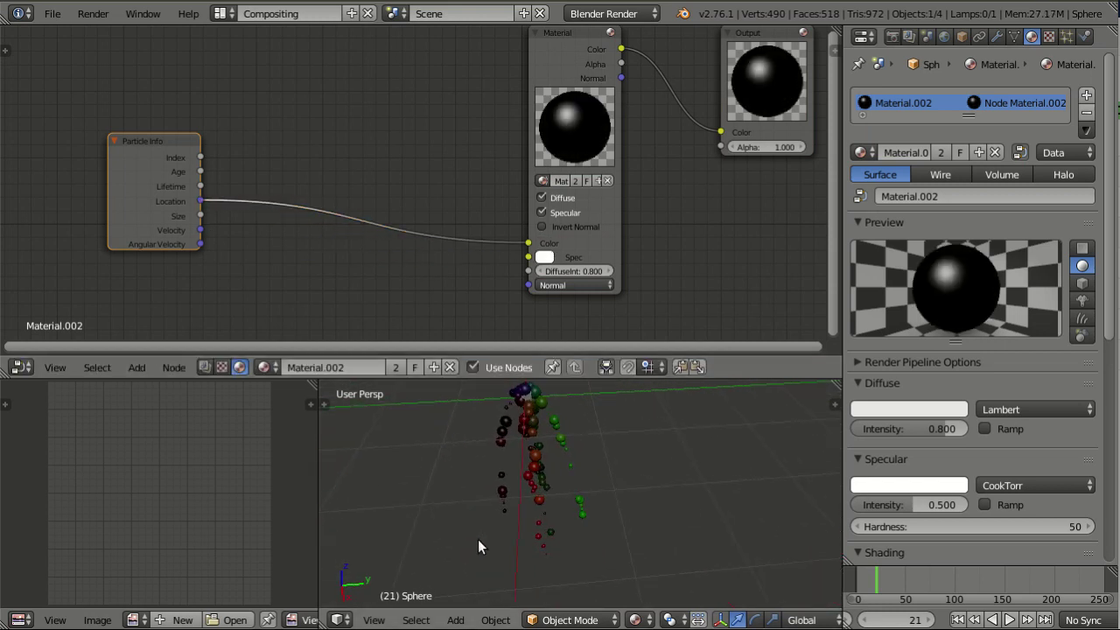
middle_drag(557, 505, 689, 493)
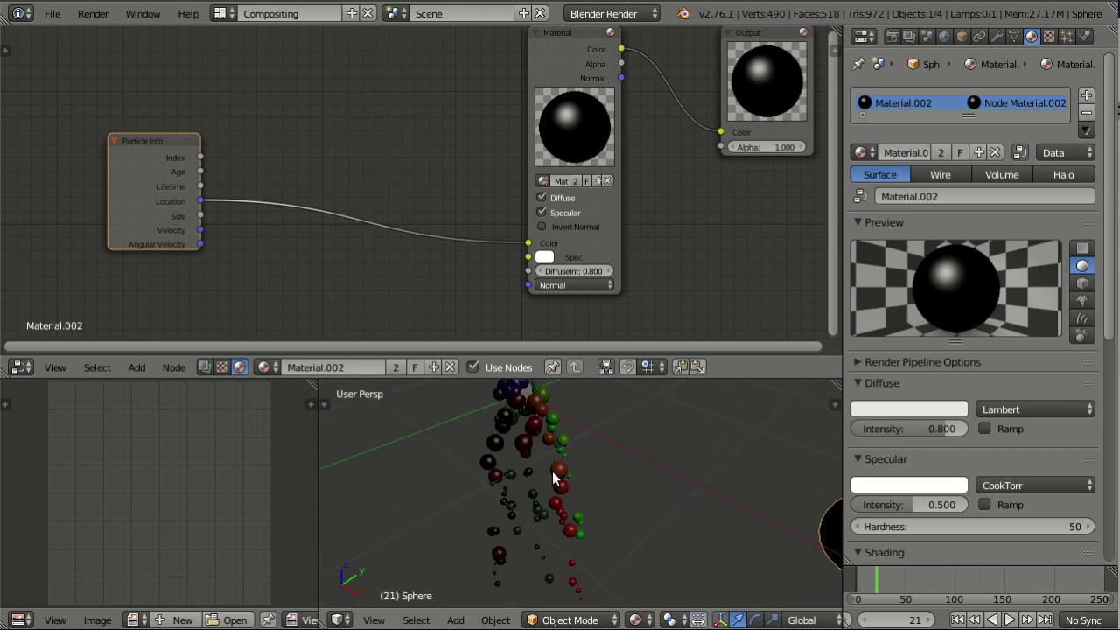
middle_drag(608, 439, 570, 398)
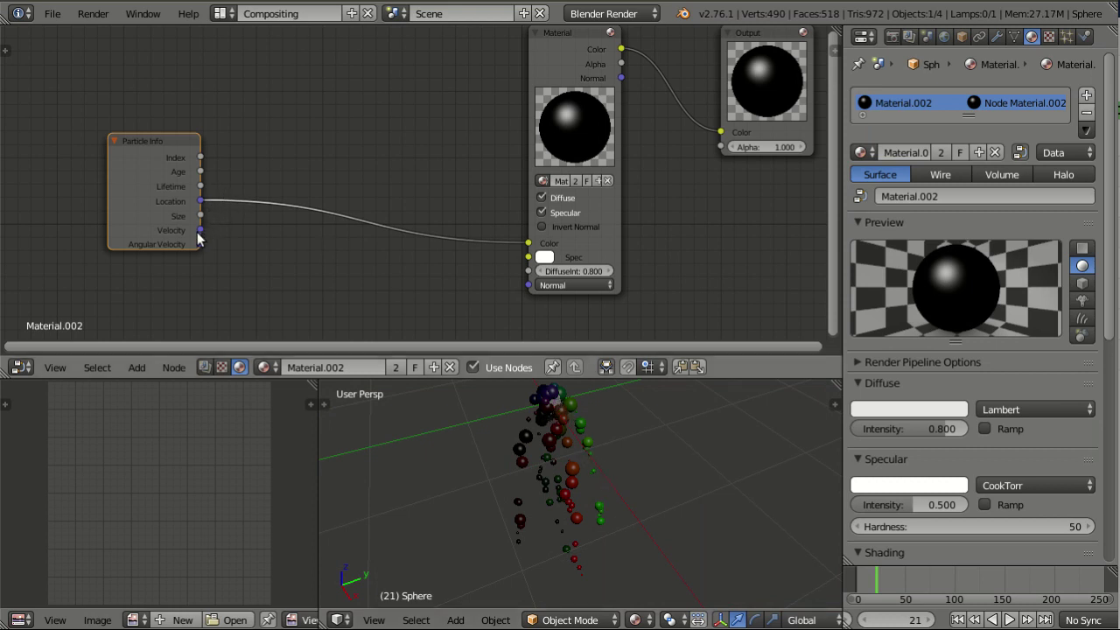
Step: Swap the Color link to Particle Info's Velocity output and move the Particle Info node further left
drag(201, 230, 528, 243)
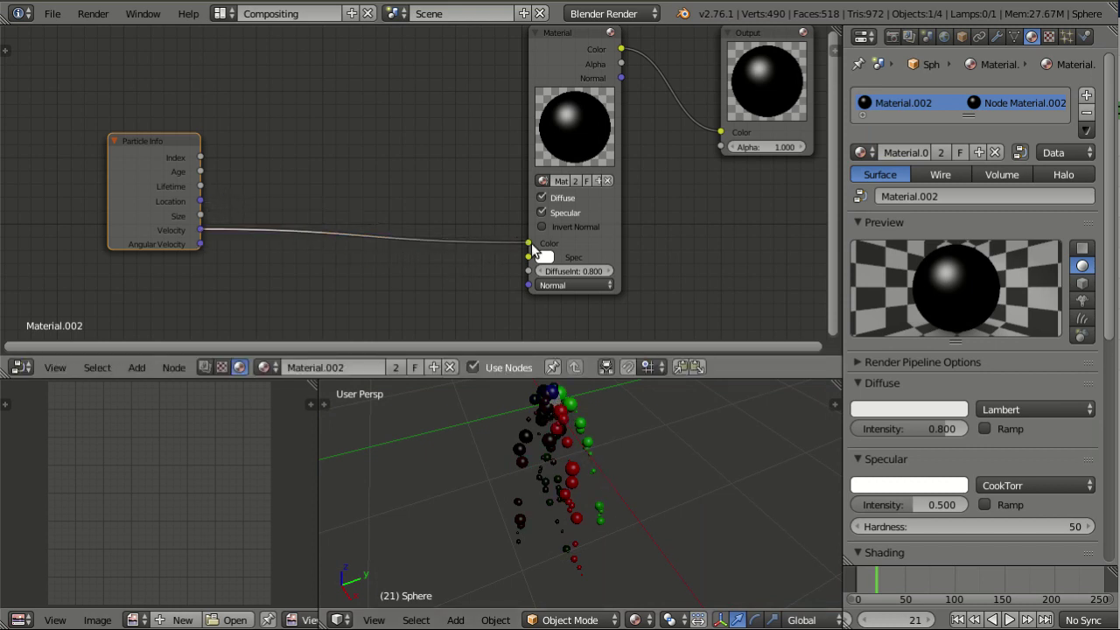
middle_drag(628, 471, 673, 474)
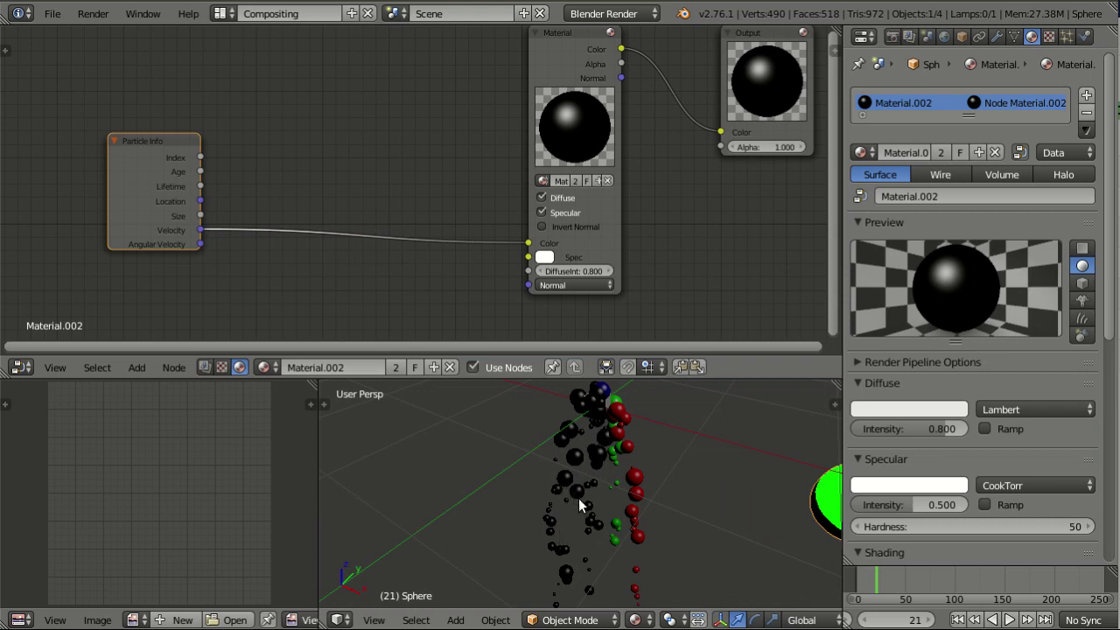
drag(160, 143, 105, 158)
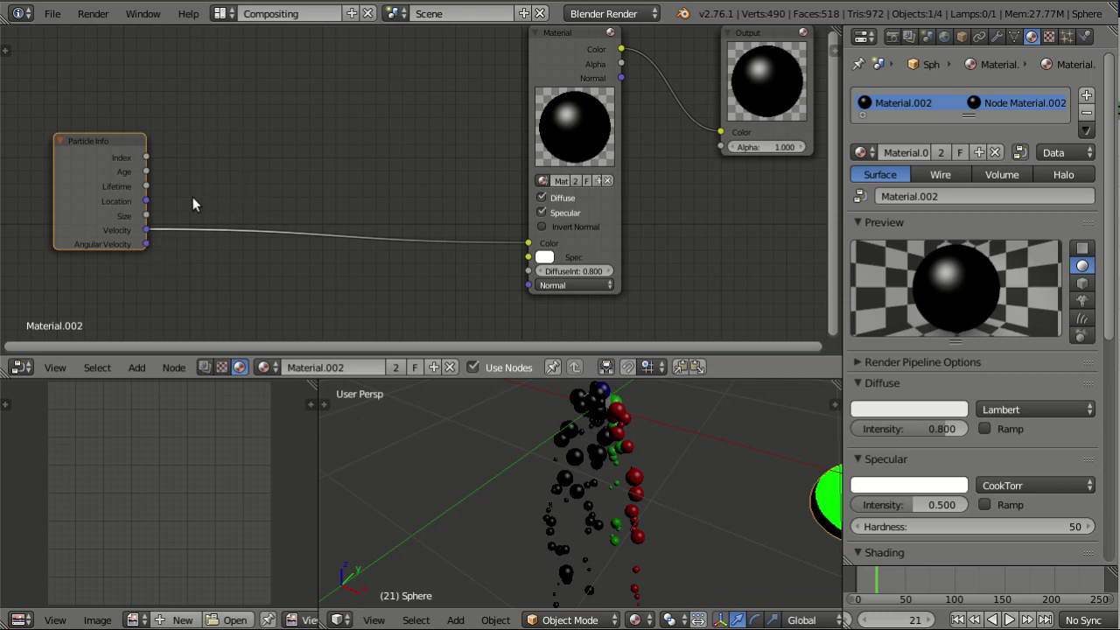
Step: Add a ColorRamp node between the Particle Info and Material nodes
key(shift+a)
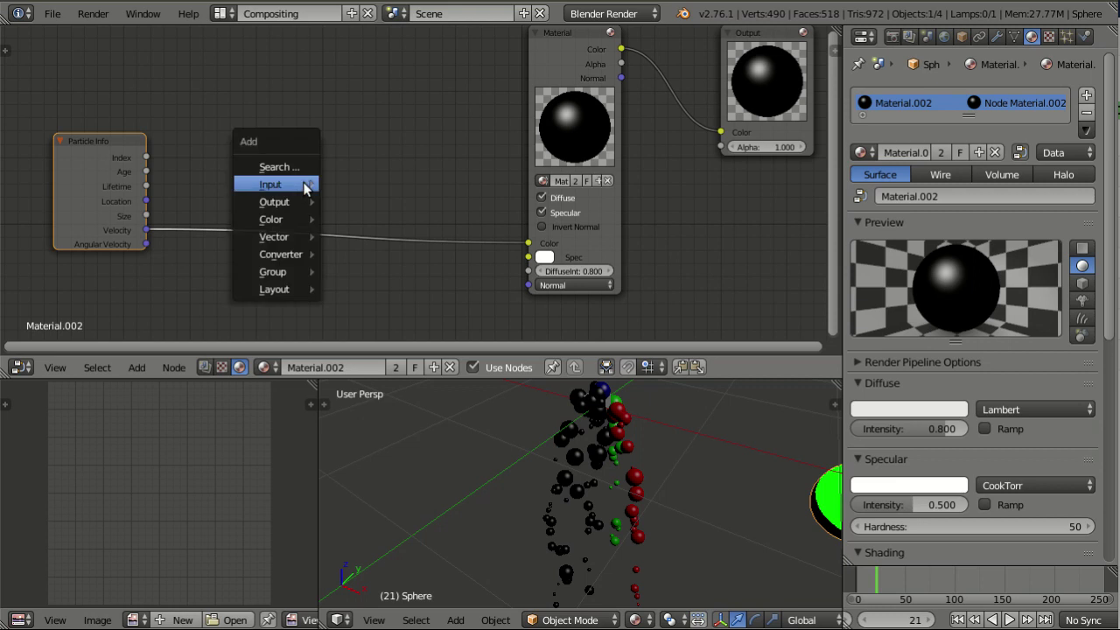
mouse_move(285, 255)
click(370, 254)
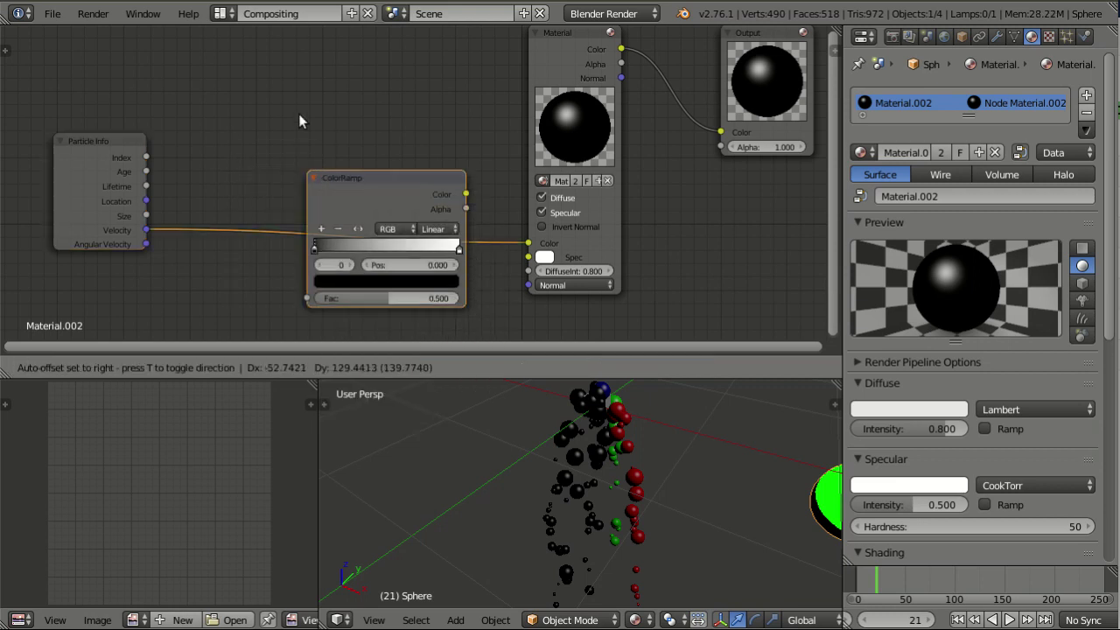
click(303, 81)
Step: Add a Math Add node, feed its Value into ColorRamp Fac, and ColorRamp Color into Material Color
key(shift+a)
mouse_move(242, 141)
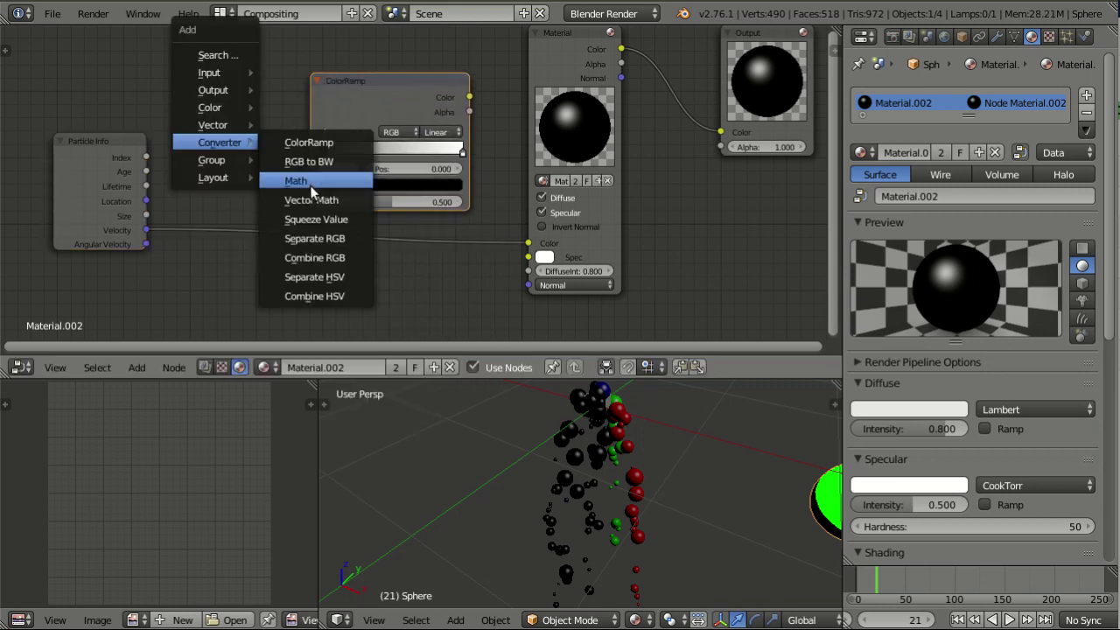
click(296, 180)
click(210, 96)
drag(293, 114, 311, 200)
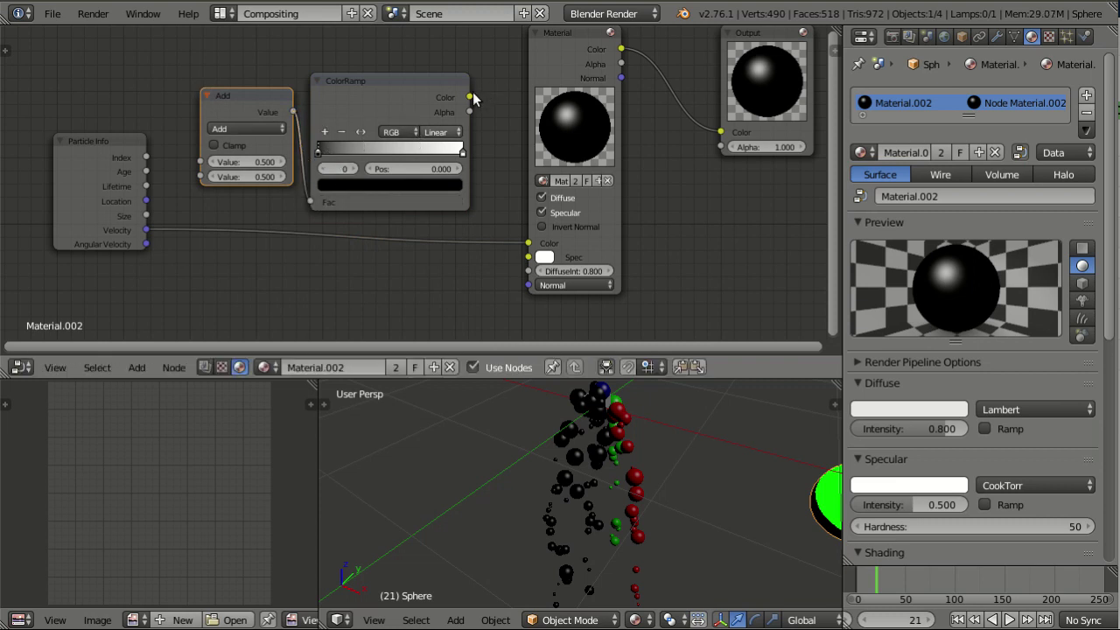
drag(470, 98, 528, 243)
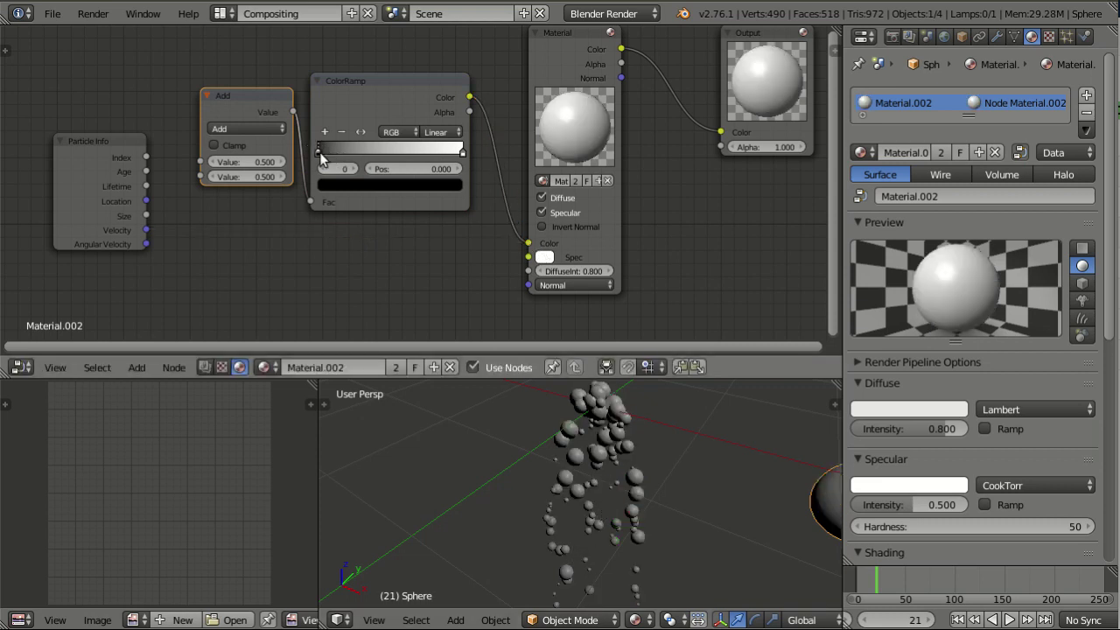
Step: Make the ColorRamp's left stop blue and right stop yellow-green, with HSV blending
click(389, 184)
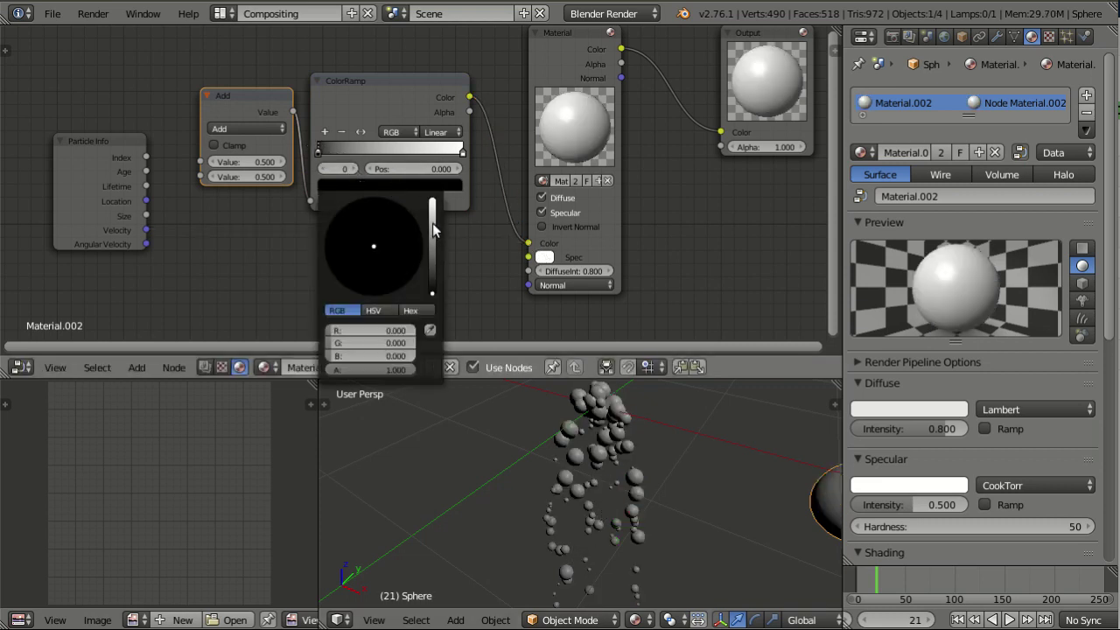
drag(432, 229, 432, 203)
click(350, 276)
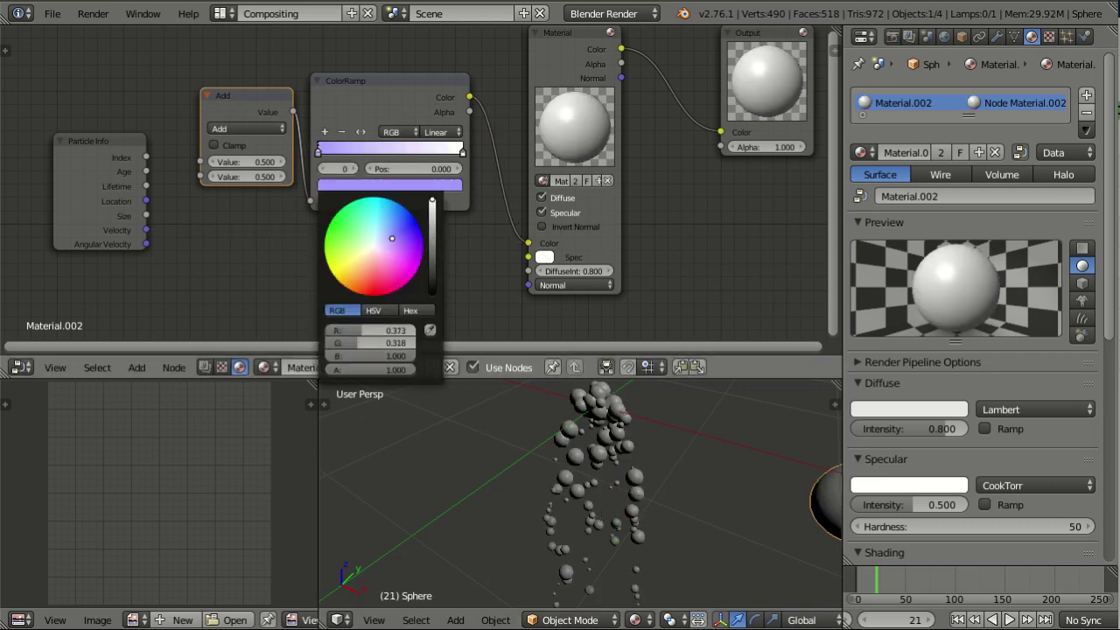
click(462, 152)
click(412, 184)
click(401, 219)
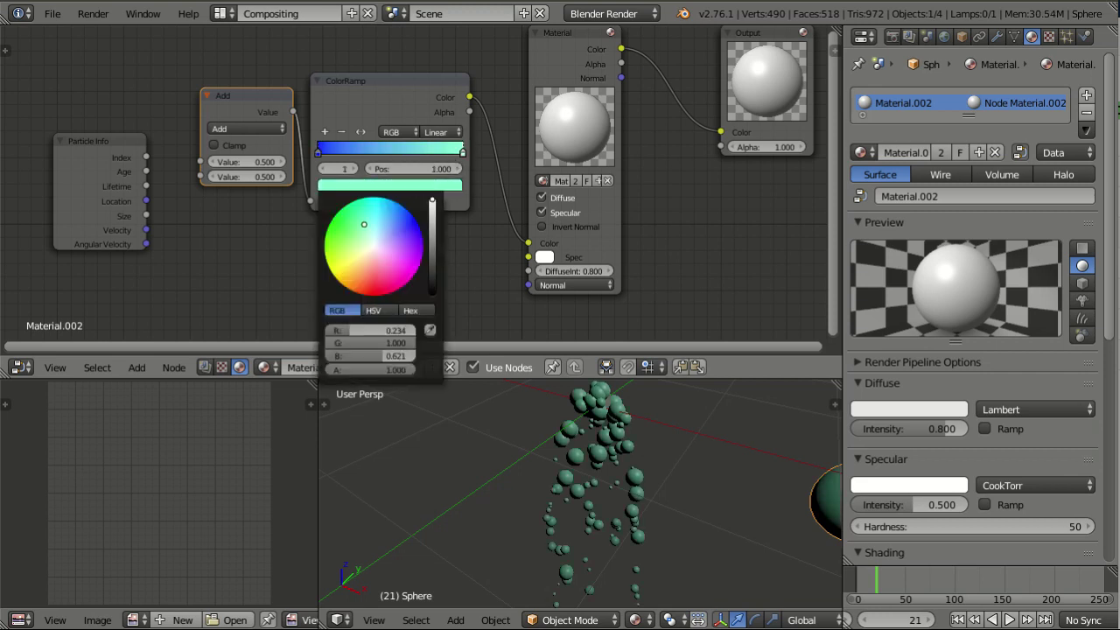
click(395, 132)
click(403, 101)
Step: Link Particle Info Size into the Add node's first Value input
scroll(338, 270, down, 2)
middle_drag(412, 265, 463, 249)
drag(229, 142, 160, 154)
drag(207, 202, 332, 146)
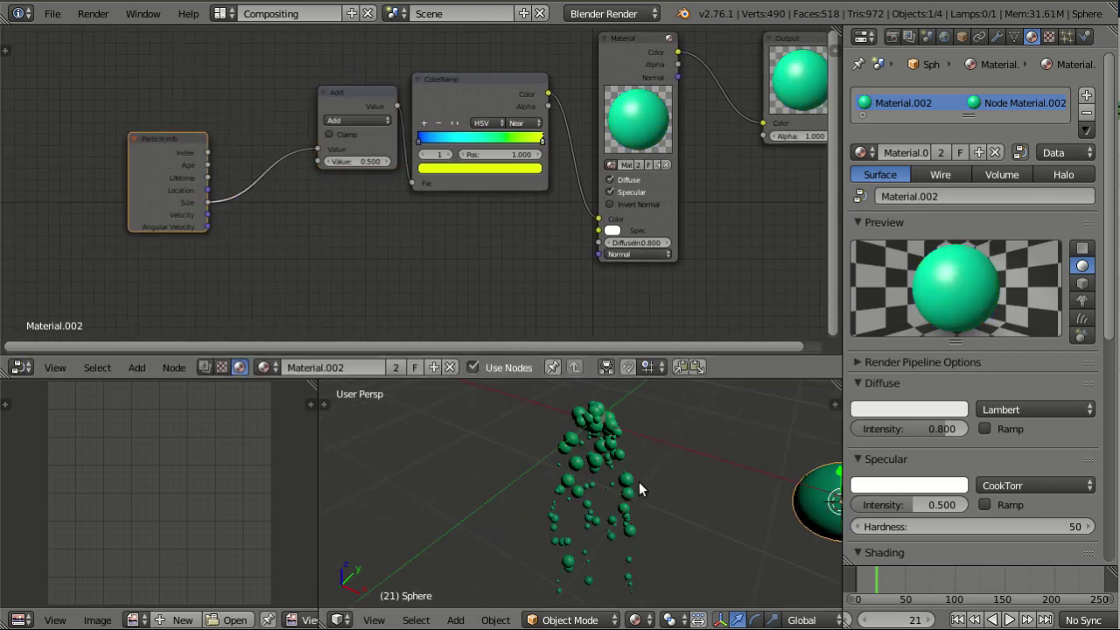
click(336, 121)
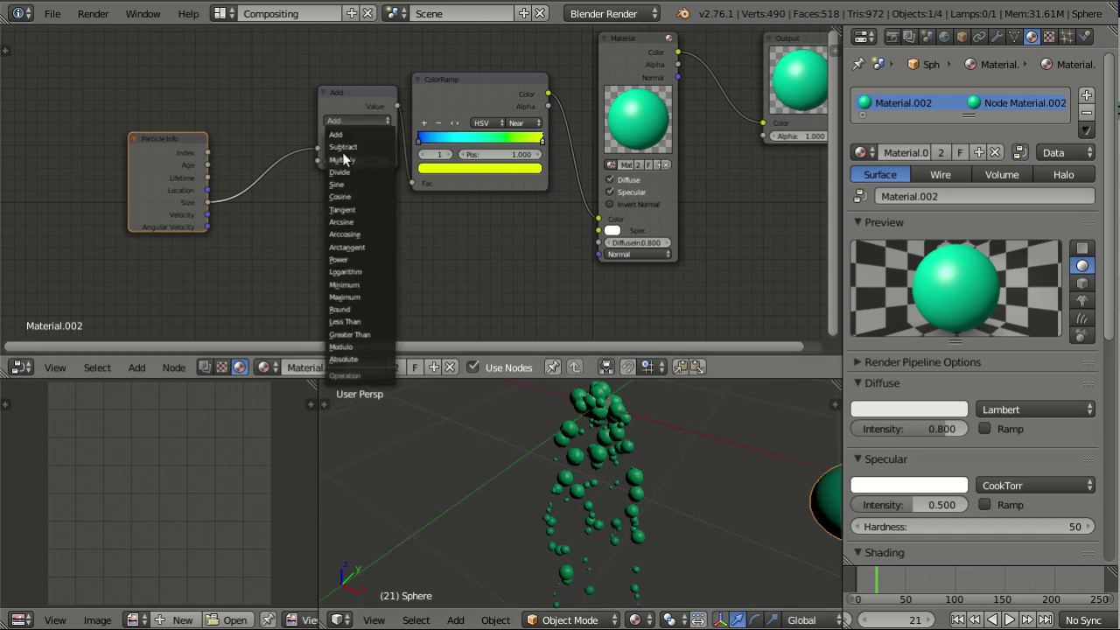
Step: Switch the Math node to Multiply with a second value of 10, then orbit to inspect the spheres
click(352, 151)
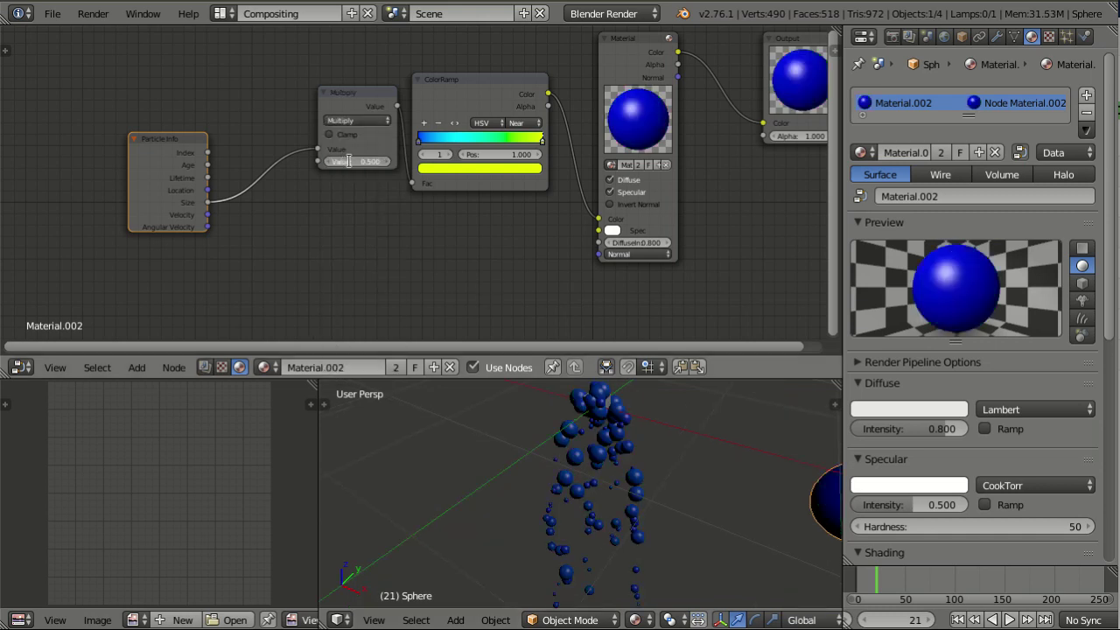
click(348, 161)
text(10)
key(Return)
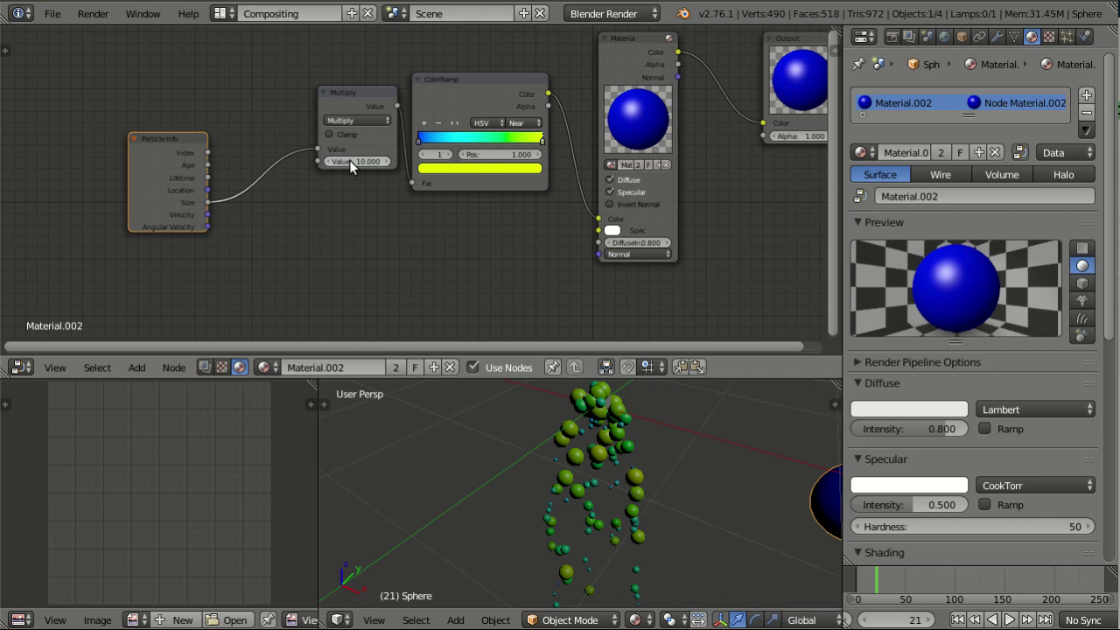
middle_drag(657, 514, 647, 472)
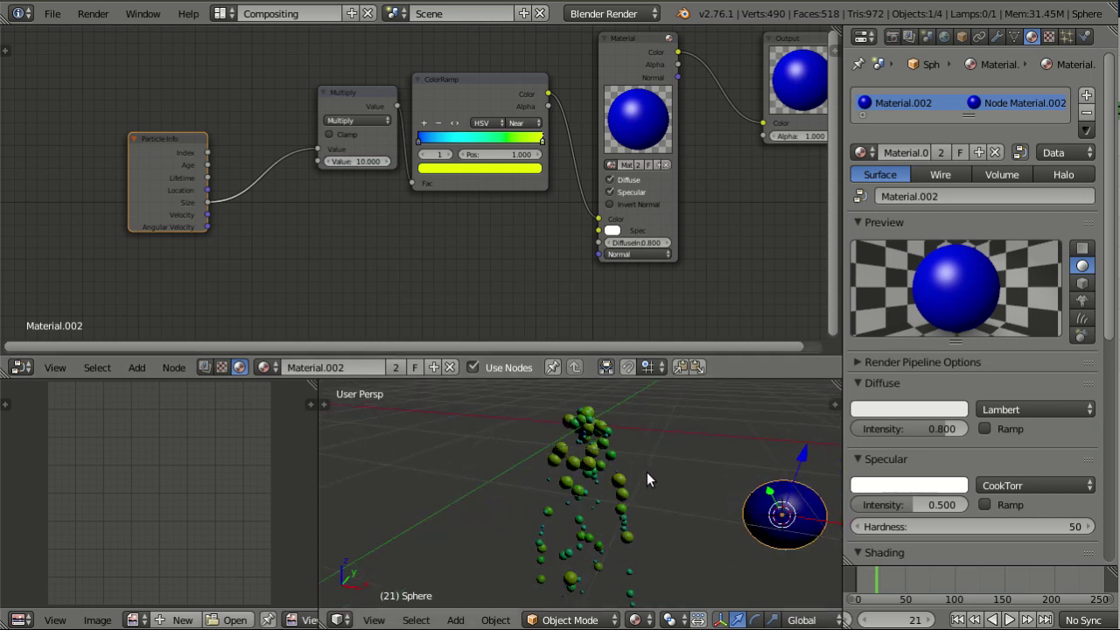
middle_drag(618, 405, 598, 385)
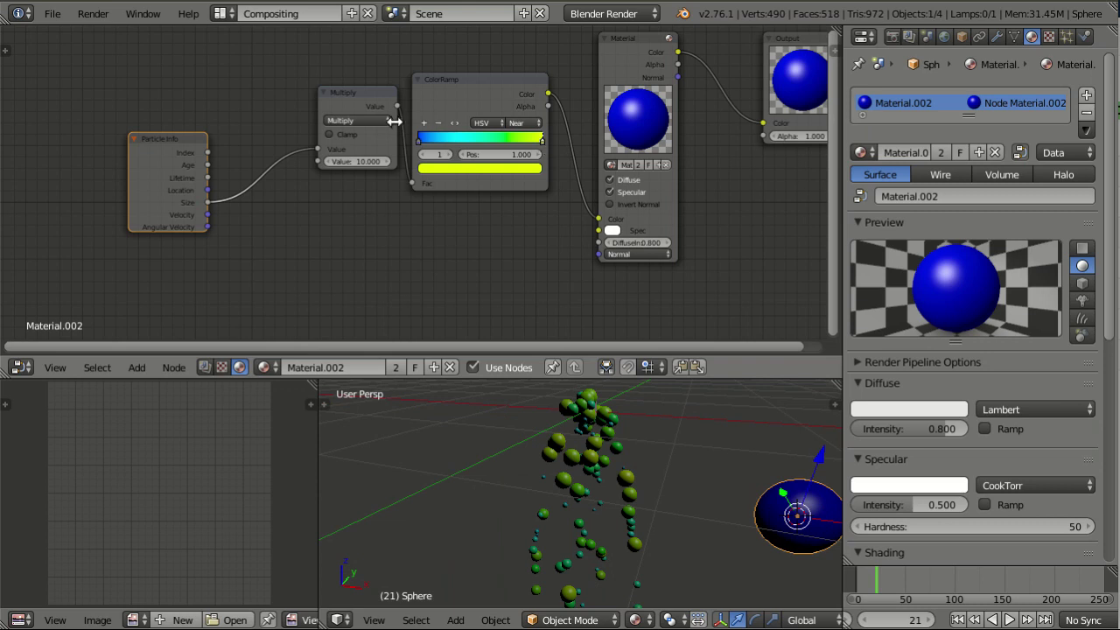
middle_drag(633, 530, 620, 417)
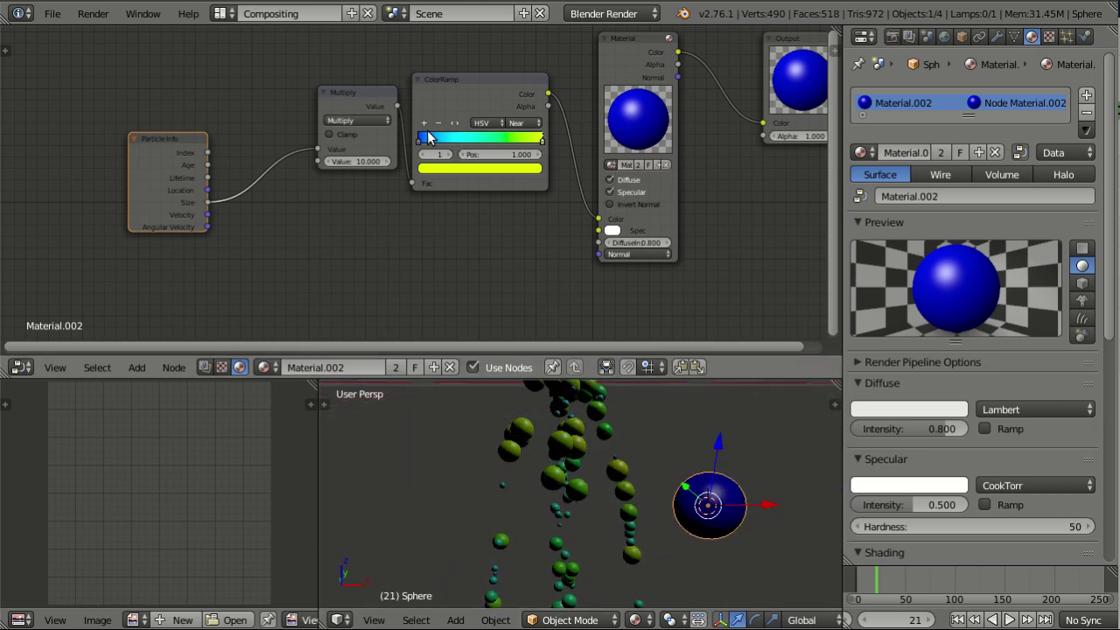
scroll(609, 512, down, 4)
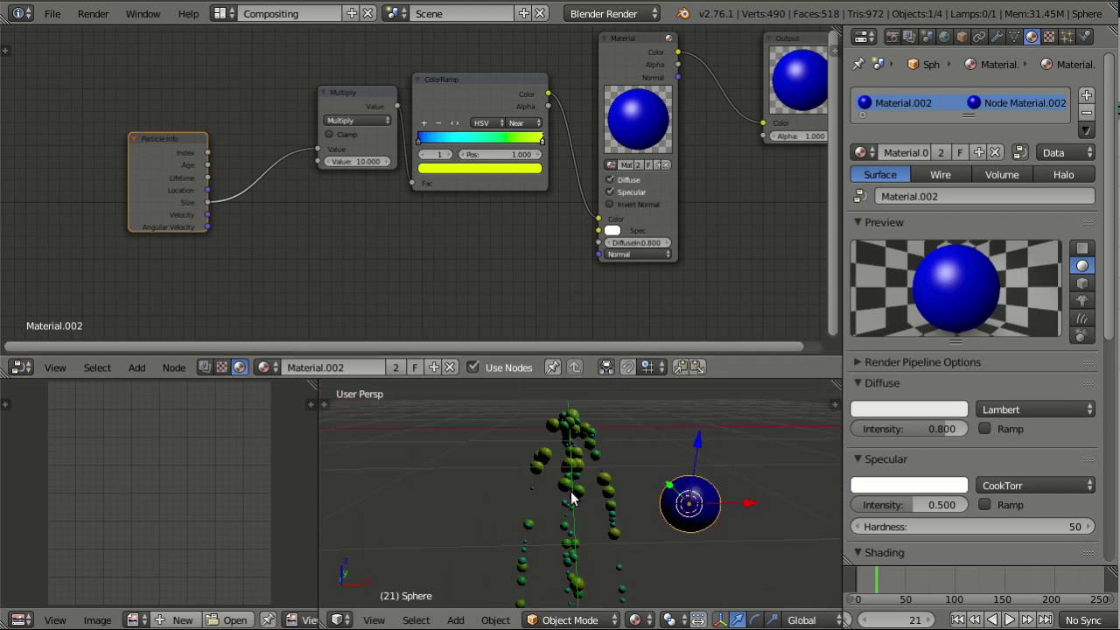
middle_drag(609, 513, 476, 514)
middle_drag(611, 541, 611, 494)
Step: Replace the Size link with particle Age and Lifetime into the Math node's two inputs
scroll(610, 487, up, 1)
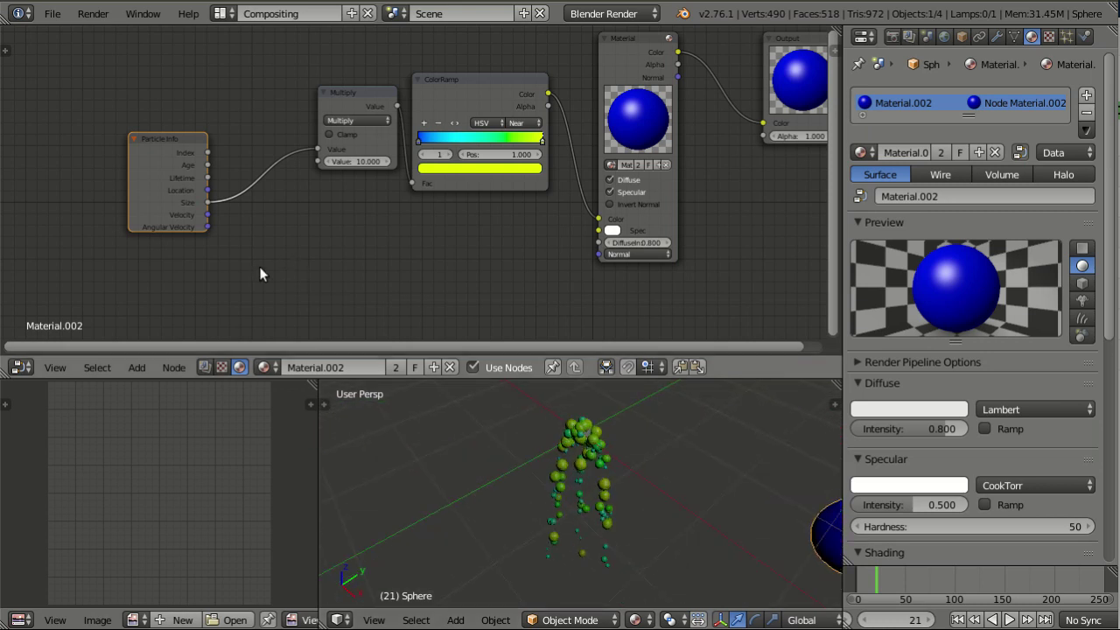
drag(170, 149, 122, 128)
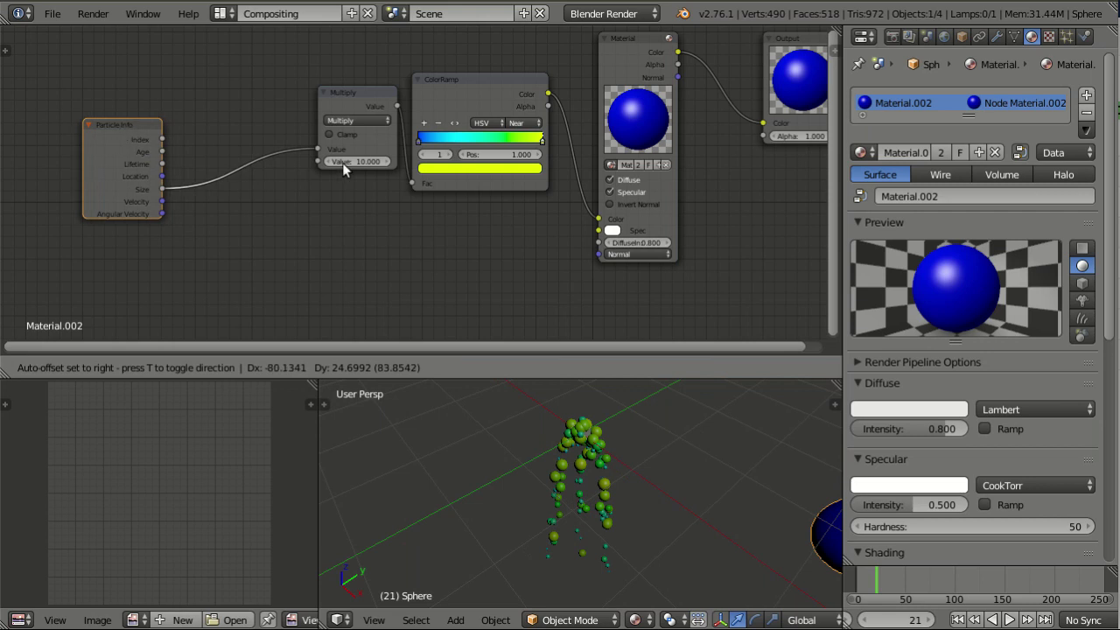
drag(318, 149, 194, 159)
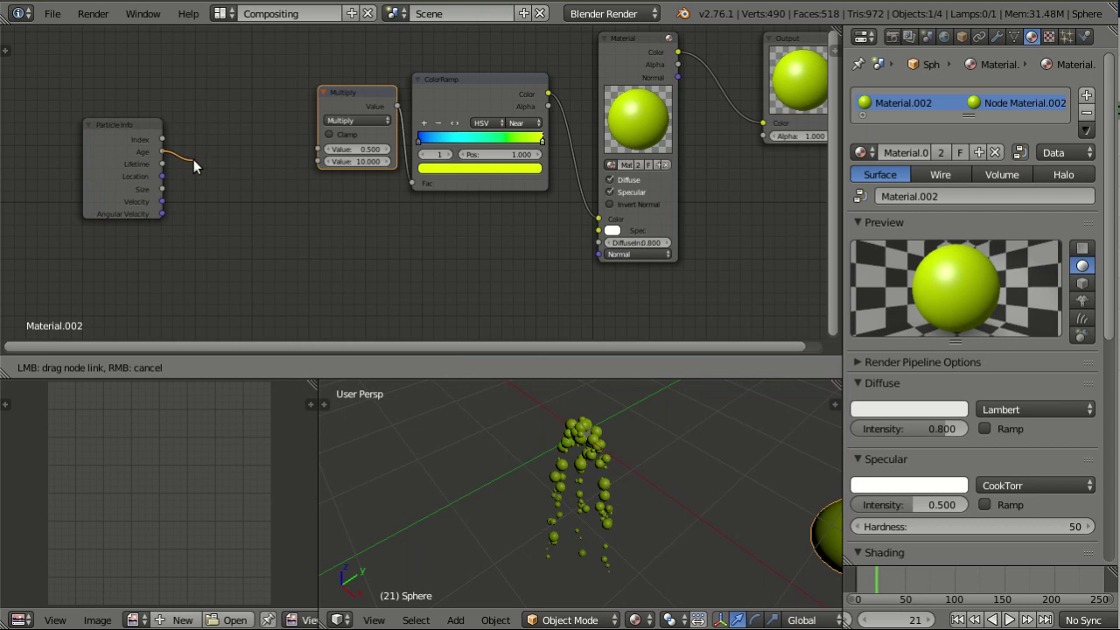
drag(193, 160, 328, 146)
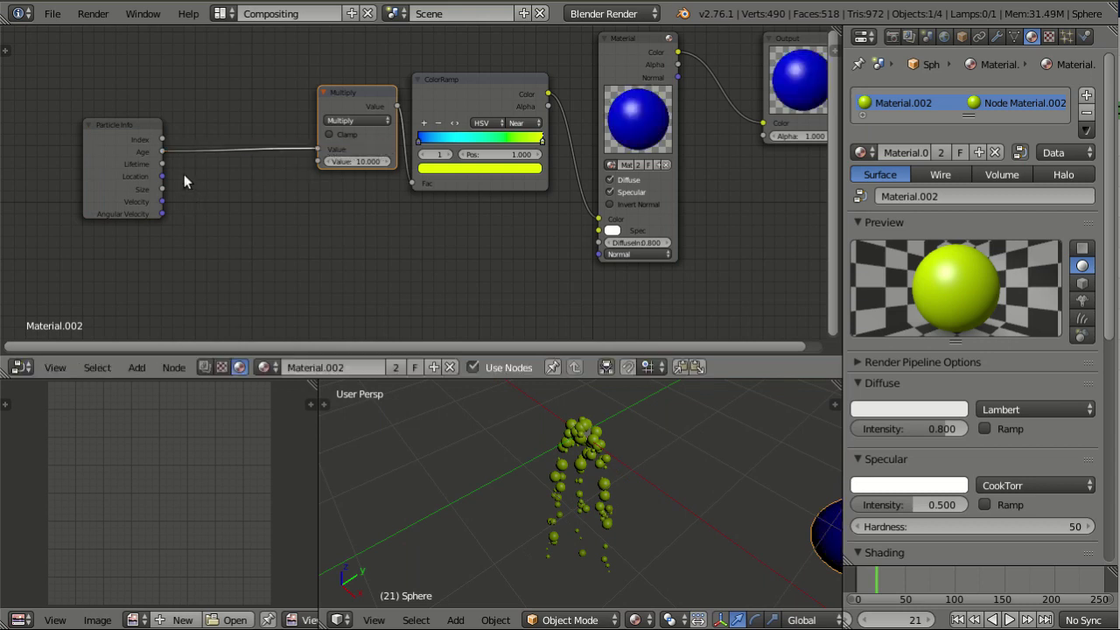
drag(162, 163, 318, 156)
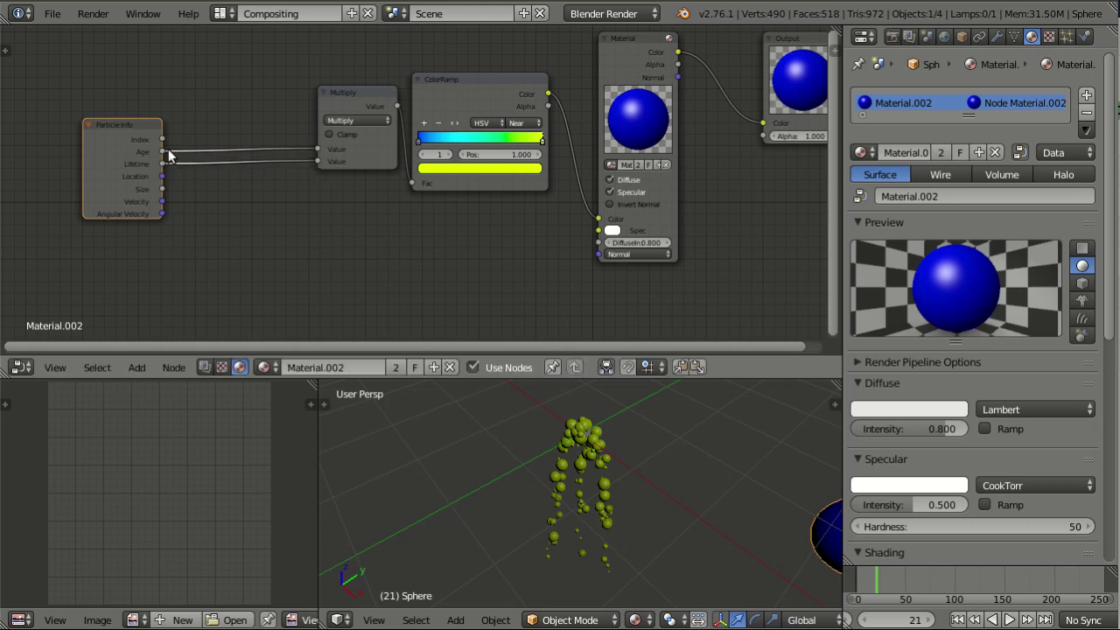
Step: Change the Math operation to Divide so spheres shade from blue to green
click(350, 122)
click(354, 176)
scroll(373, 180, up, 1)
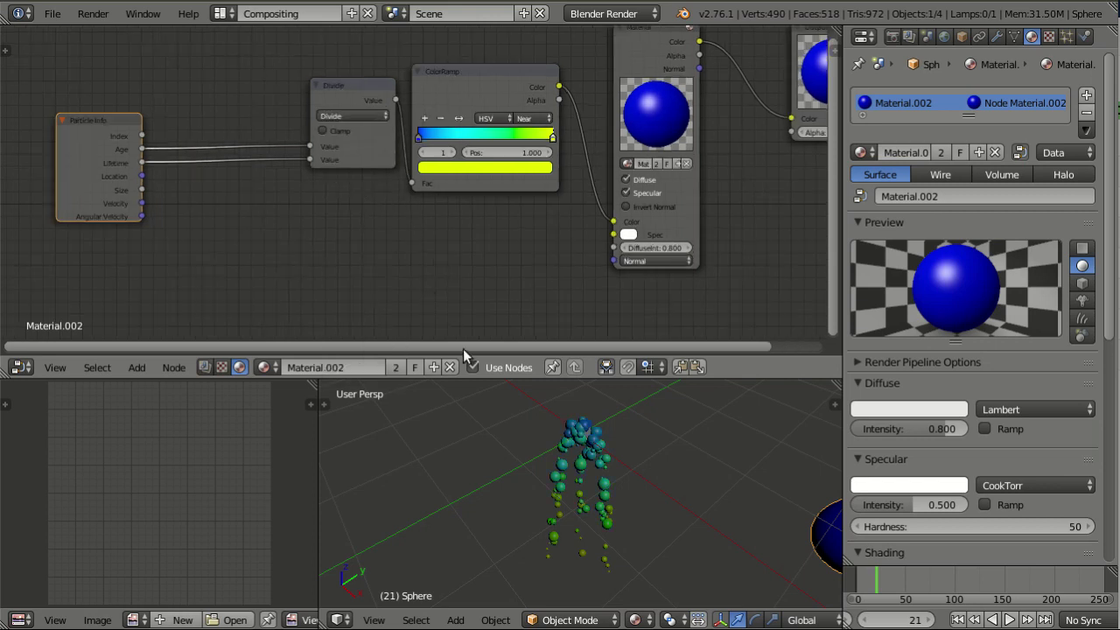
middle_drag(591, 498, 612, 444)
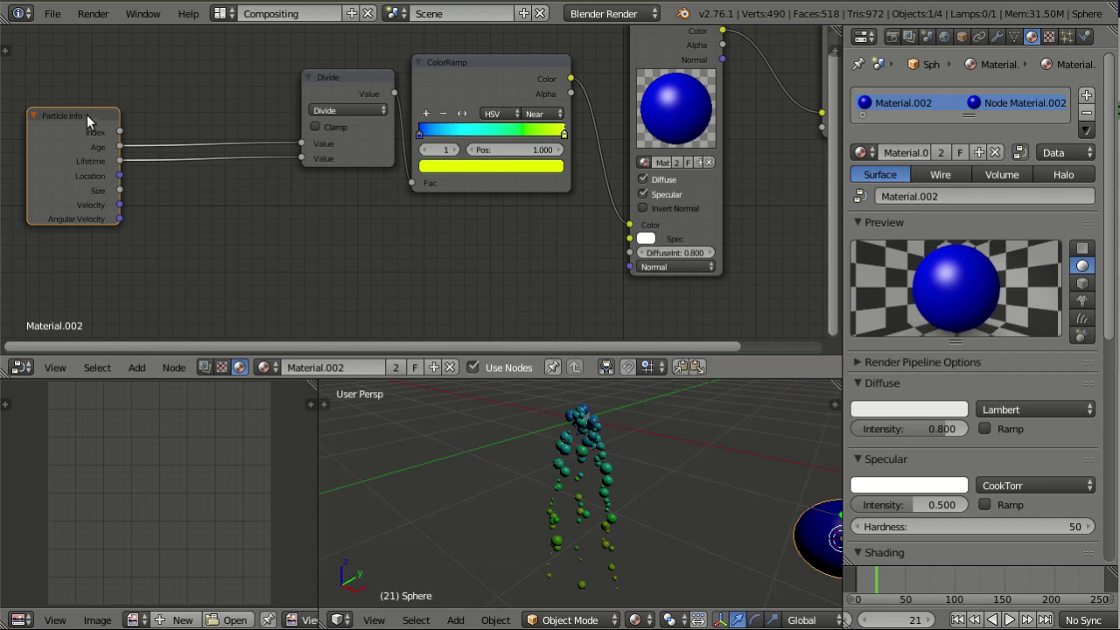
drag(87, 114, 171, 154)
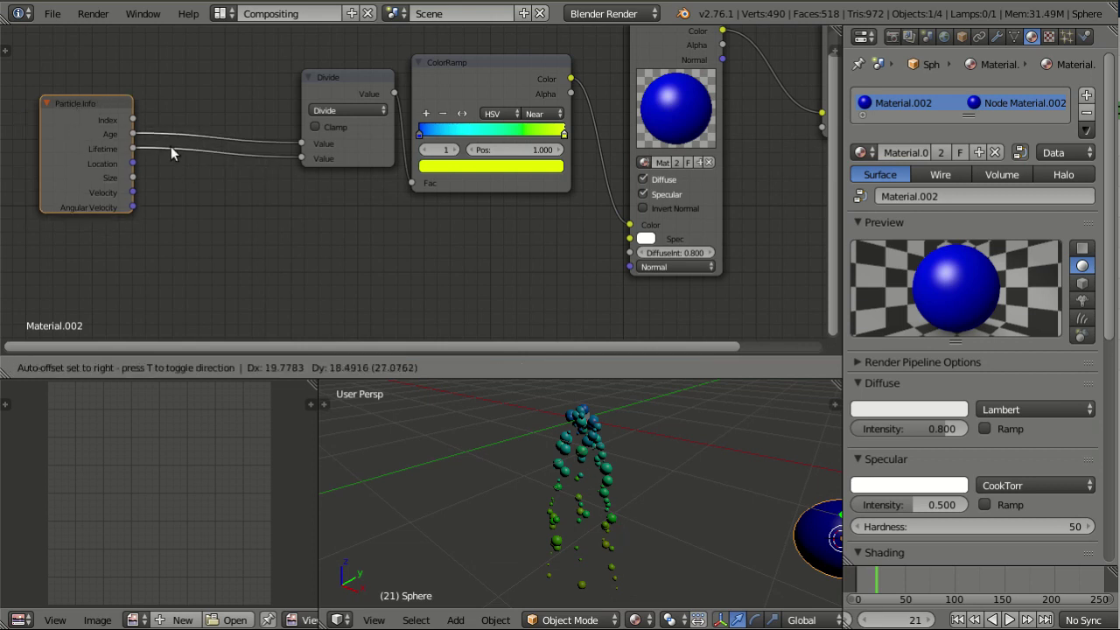
Step: Link particle Index into the Divide node's first input and set the divisor to 100
click(134, 116)
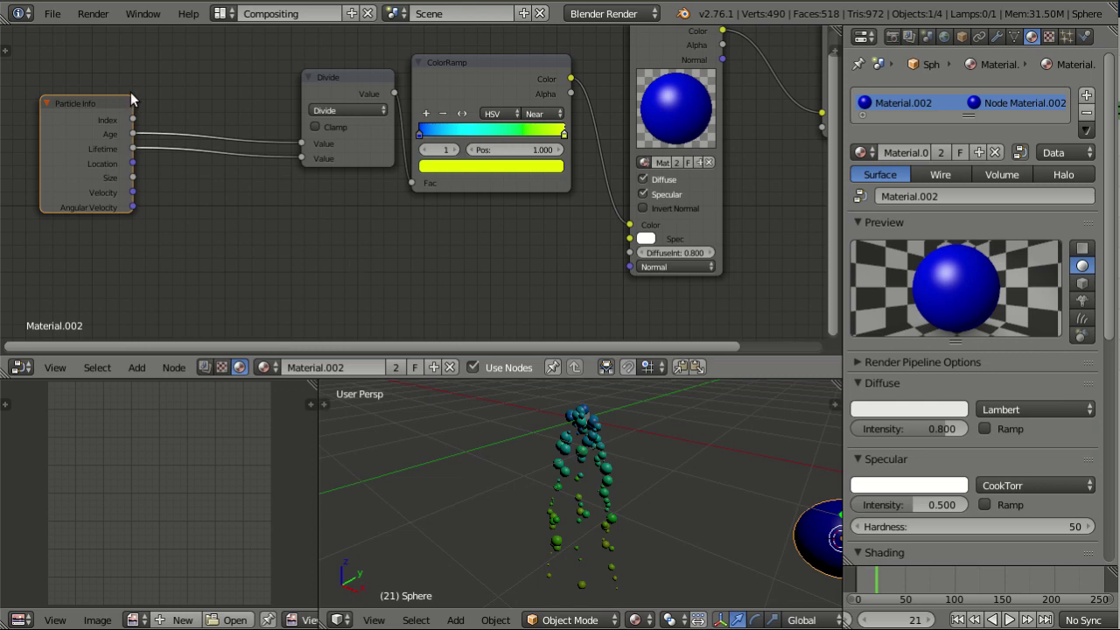
drag(133, 119, 262, 159)
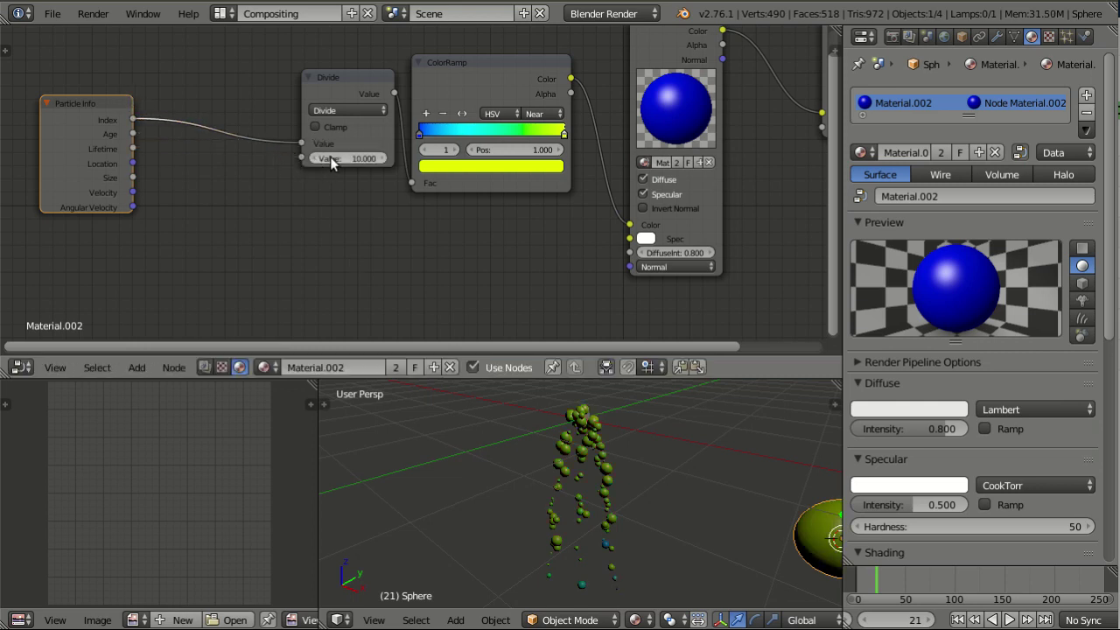
click(336, 157)
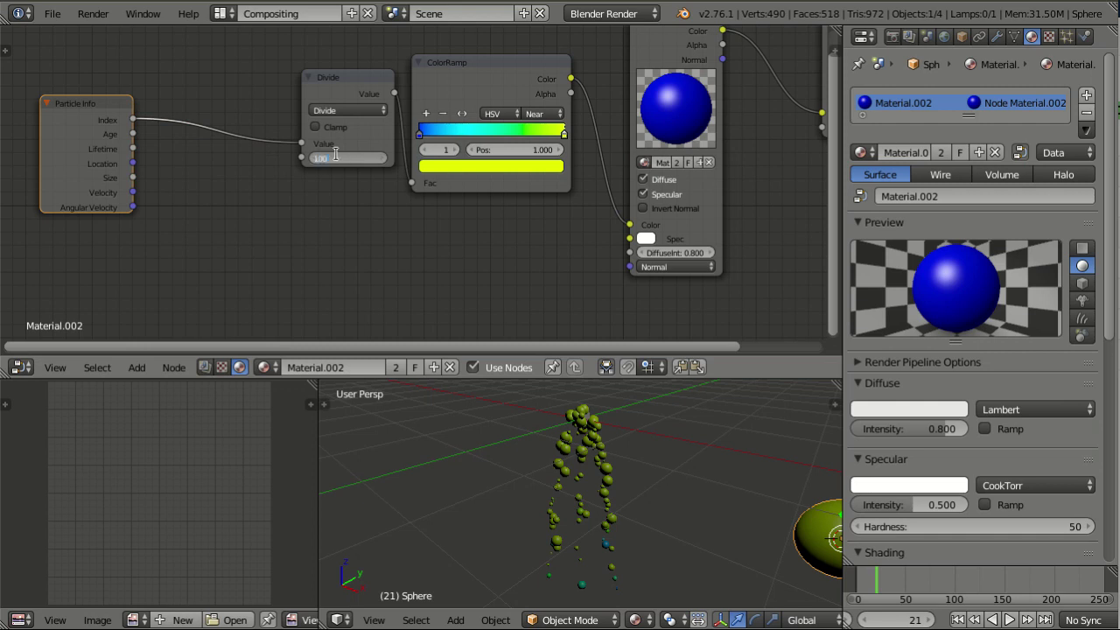
text(100)
key(Return)
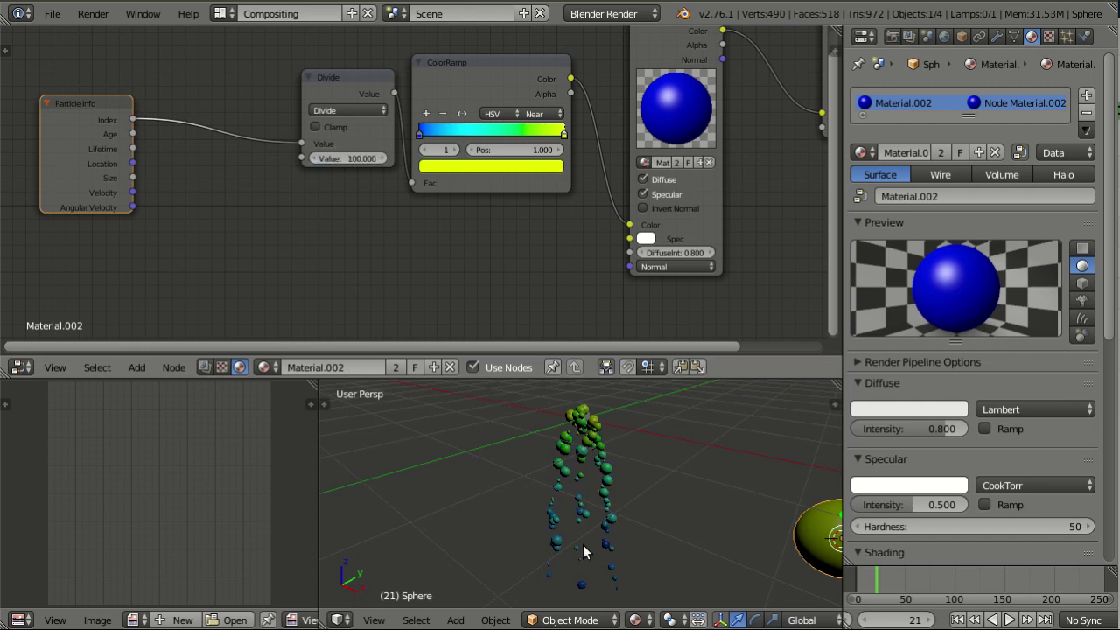
middle_drag(583, 544, 576, 528)
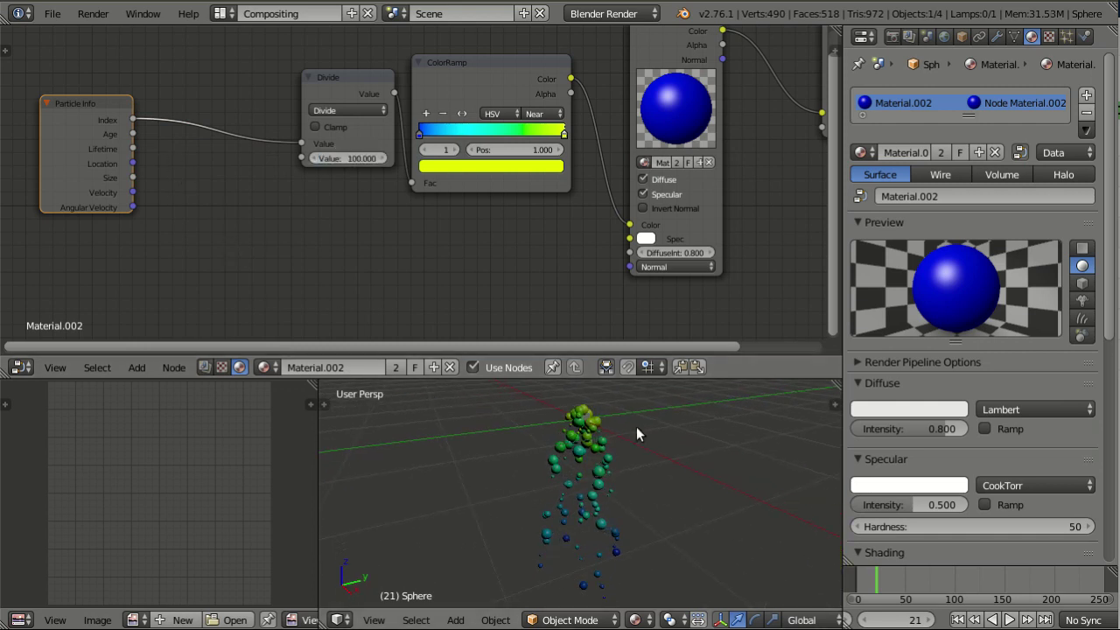
middle_drag(639, 446, 610, 504)
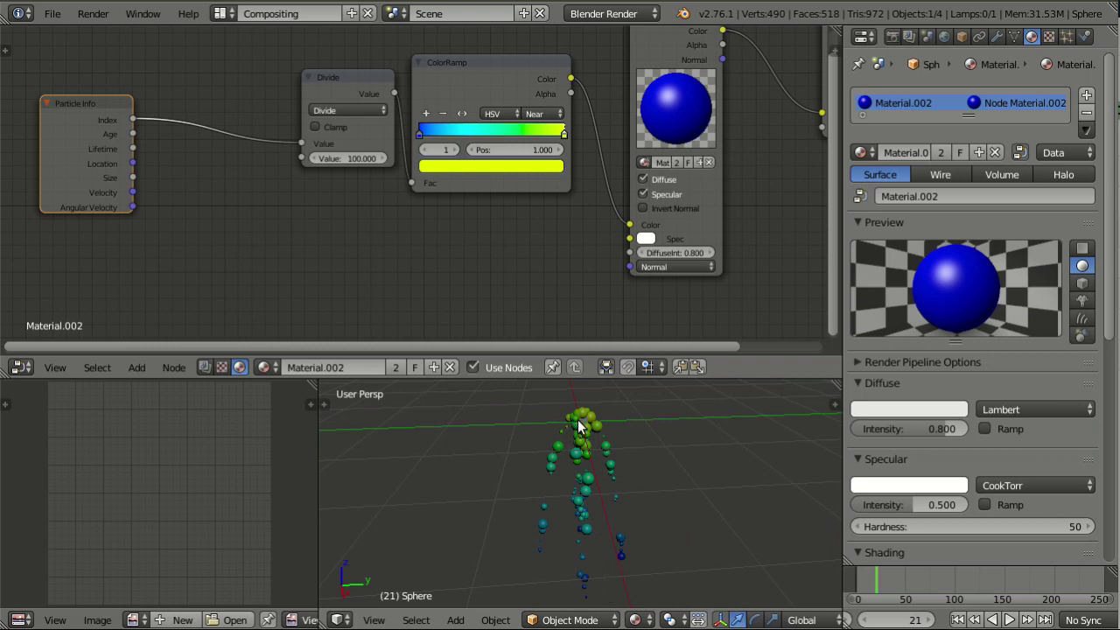
scroll(584, 411, up, 1)
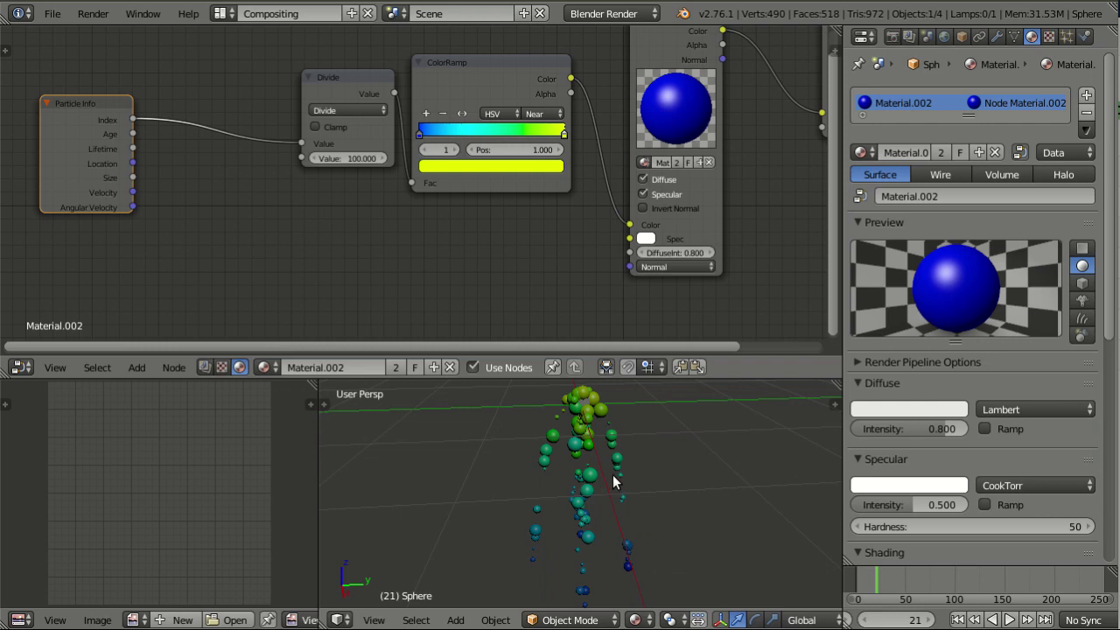
scroll(612, 475, down, 1)
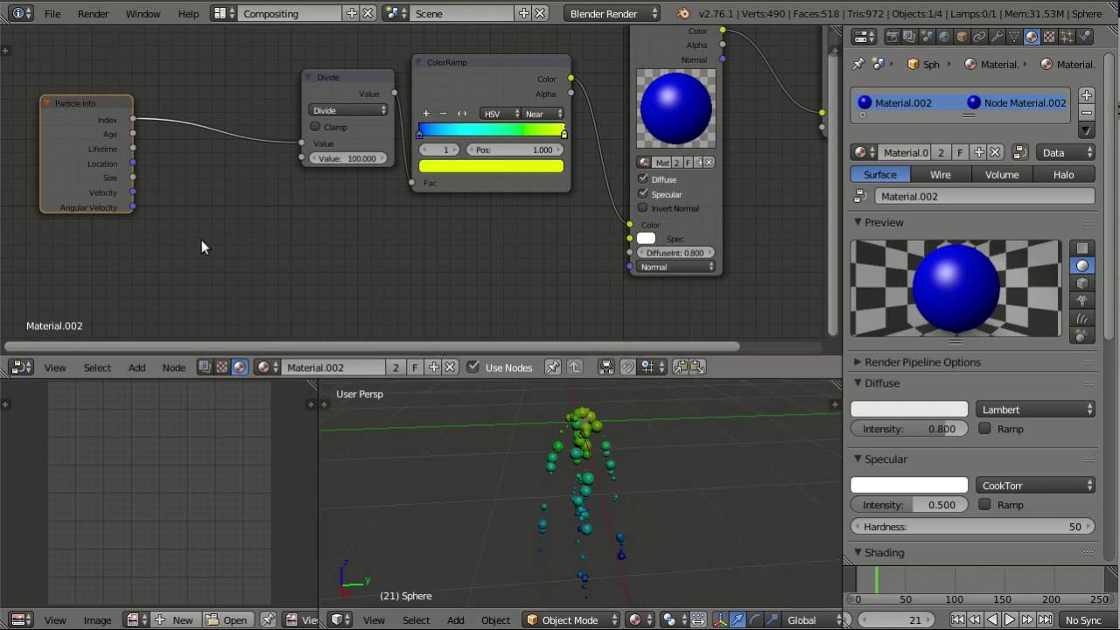
Step: Render an OpenGL image of the index-coloured particles and view it full-screen
click(109, 17)
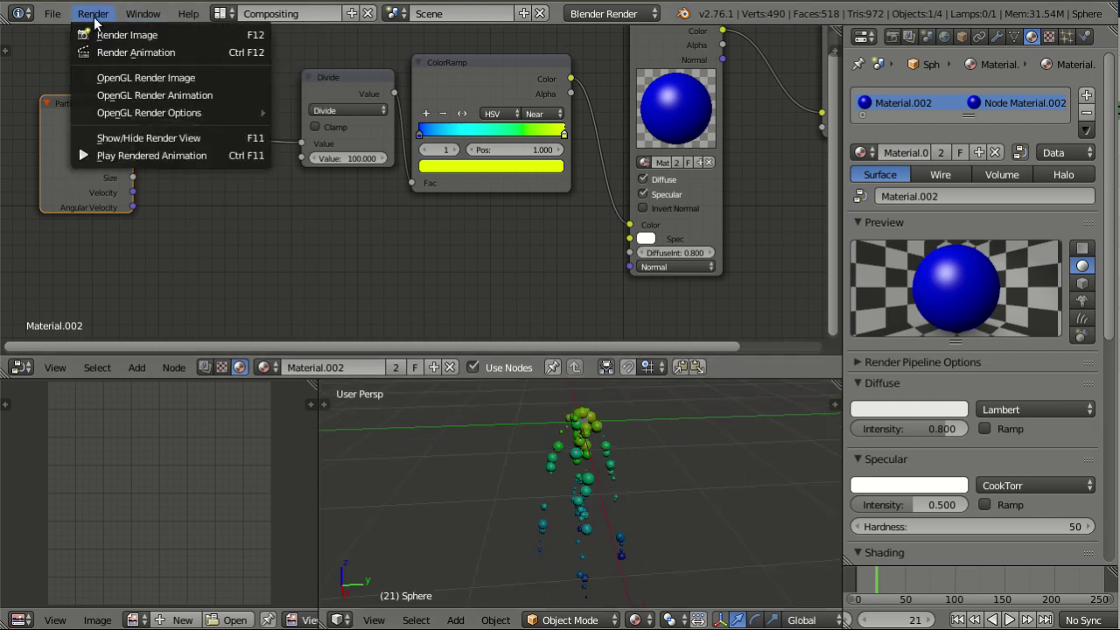
click(140, 78)
key(shift+space)
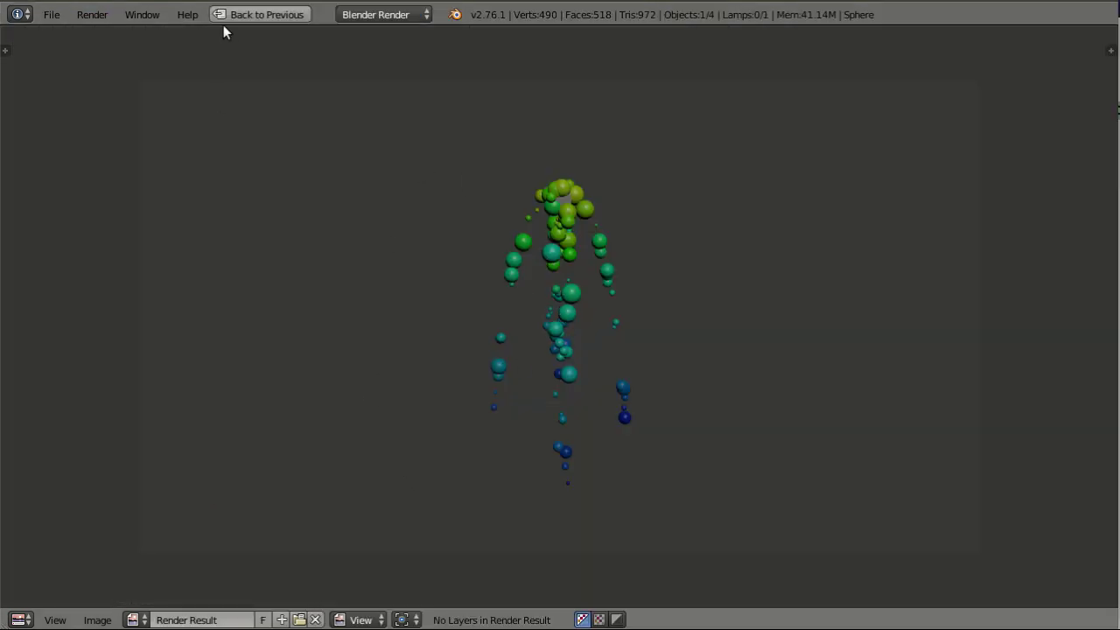
Step: Render frame 21 with Blender Internal, then return to the Compositing node layout
click(92, 14)
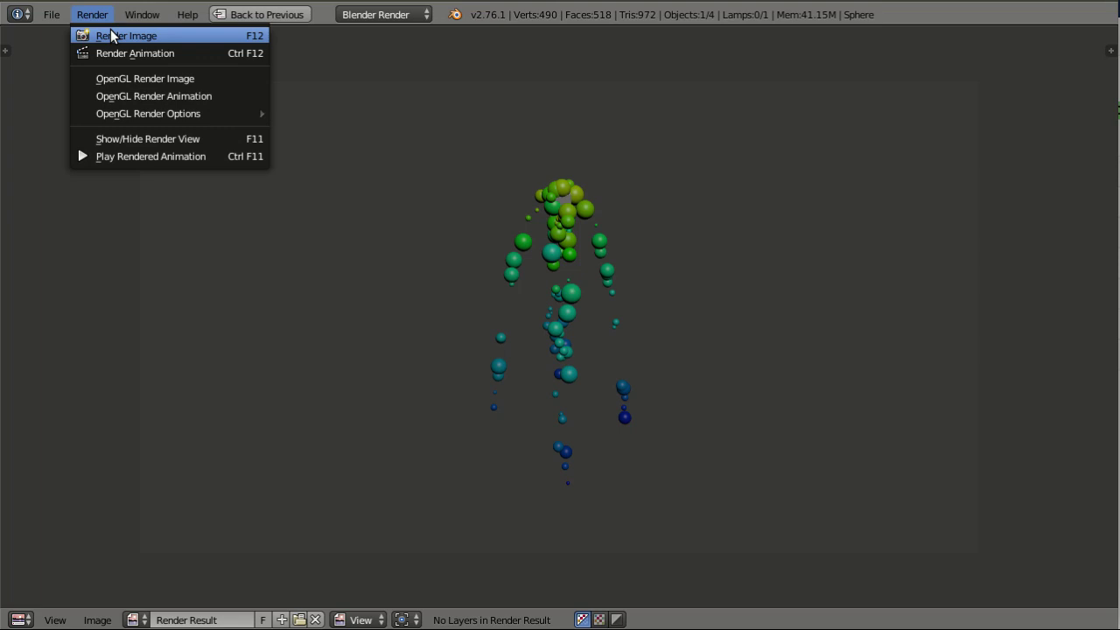
click(111, 36)
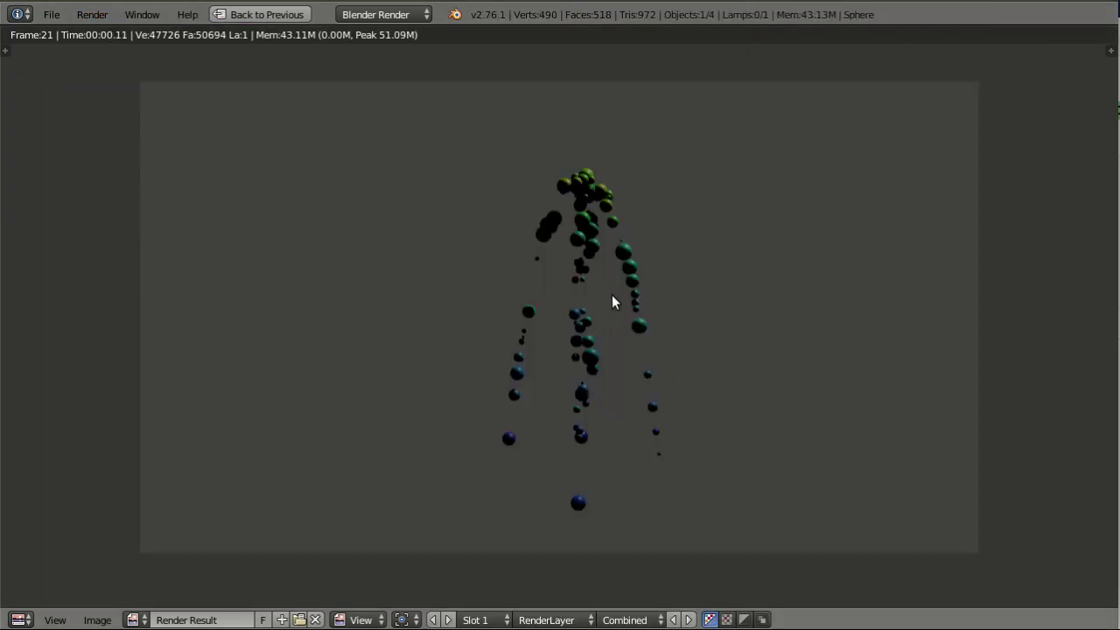
key(Escape)
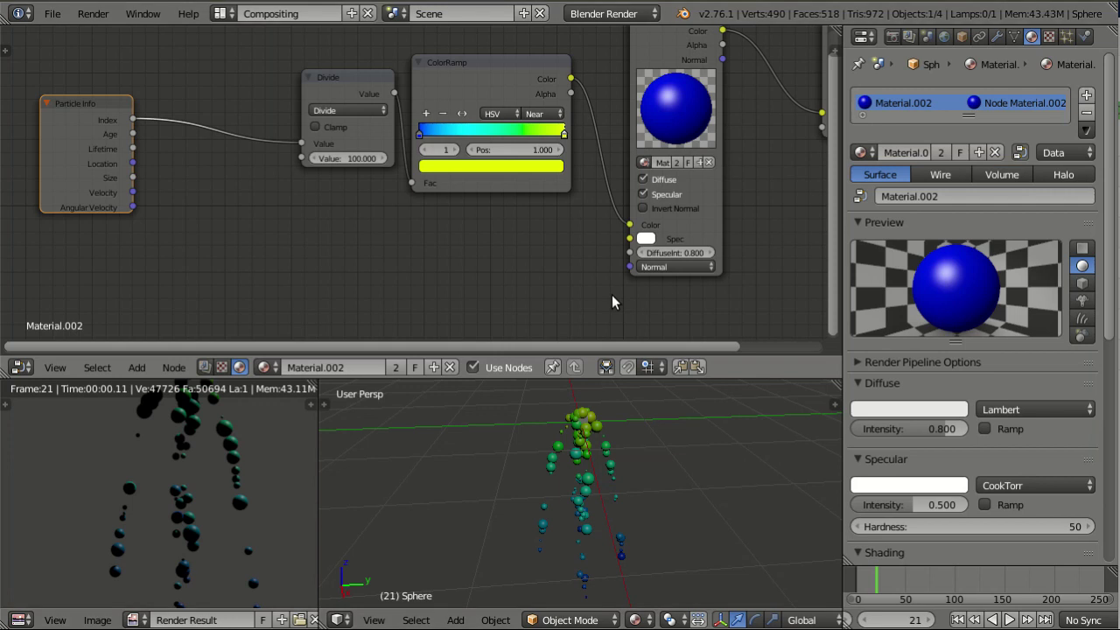